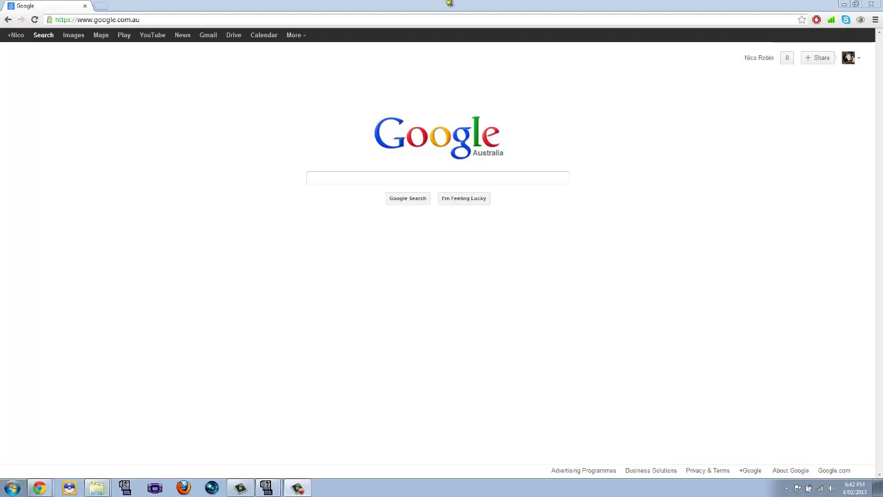
# - Open the YouTube channel page of pichu647 from the browser's address suggestions
pyautogui.click(373, 17)
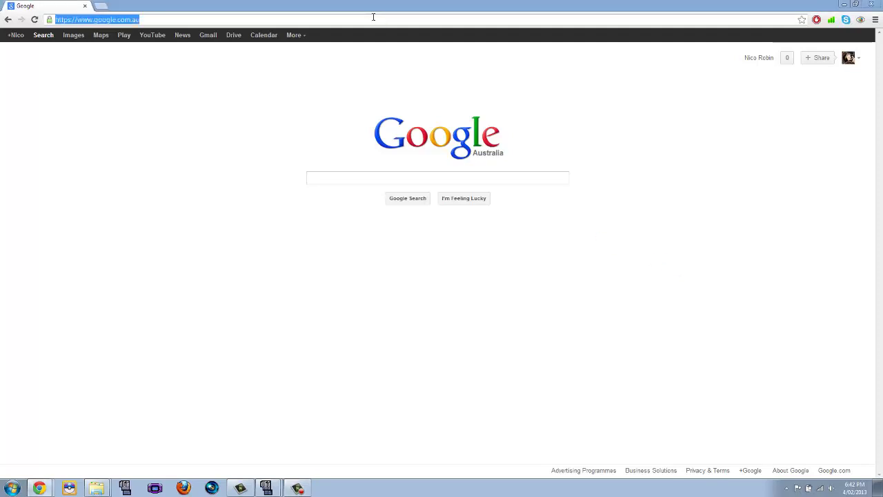
pyautogui.write('yp')
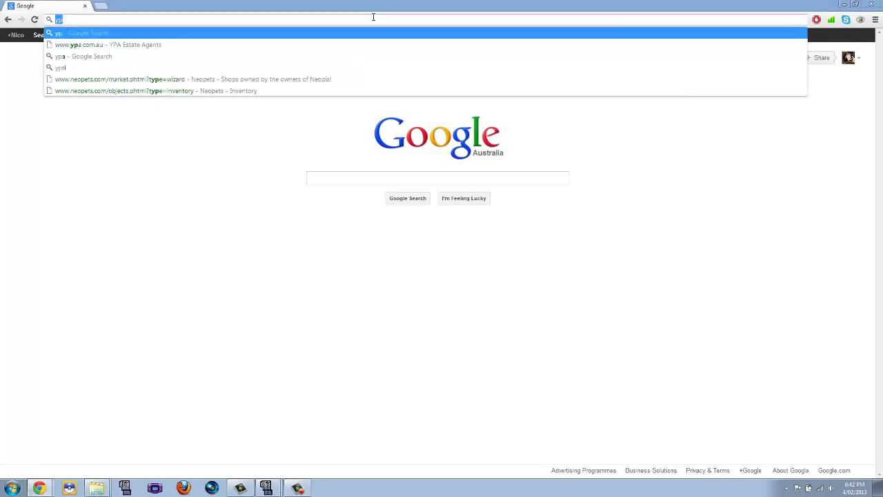
pyautogui.write('youtubre')
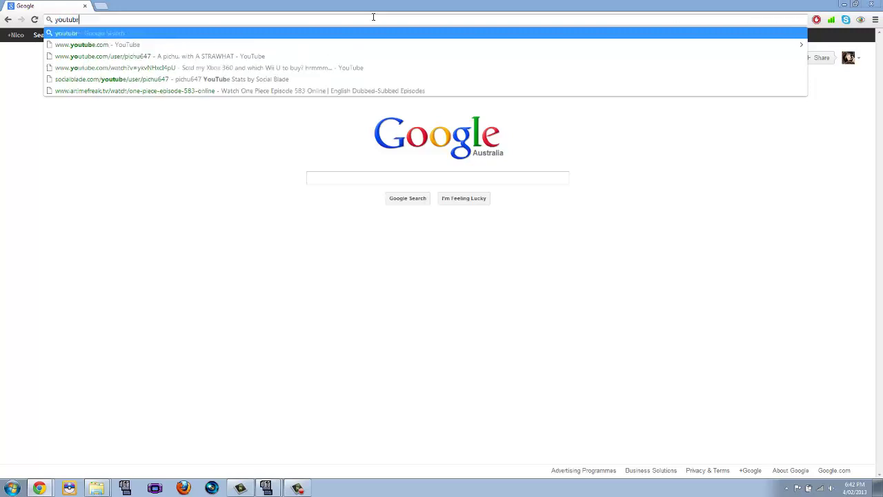
pyautogui.write('e')
pyautogui.press('Down')
pyautogui.press('Down')
pyautogui.press('Return')
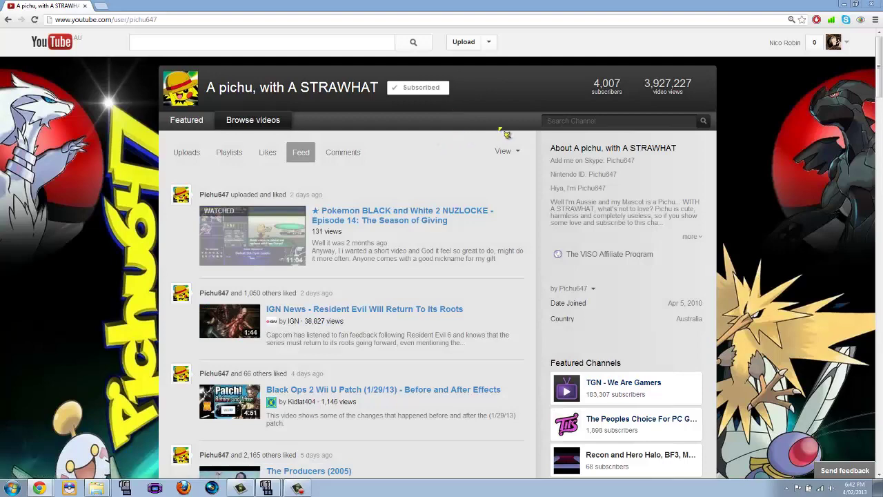
# - Highlight the channel's subscriber count and look over the rest of the channel page
pyautogui.moveTo(622, 84); pyautogui.dragTo(585, 85)
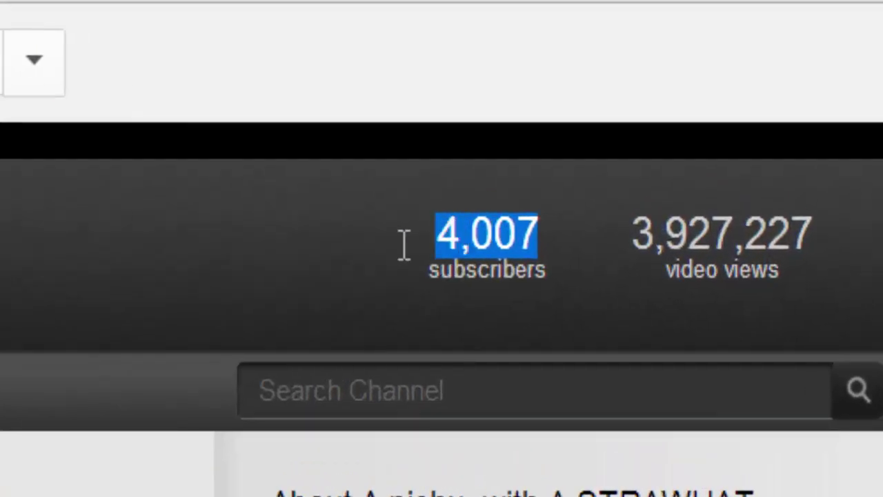
pyautogui.moveTo(404, 243); pyautogui.dragTo(434, 238)
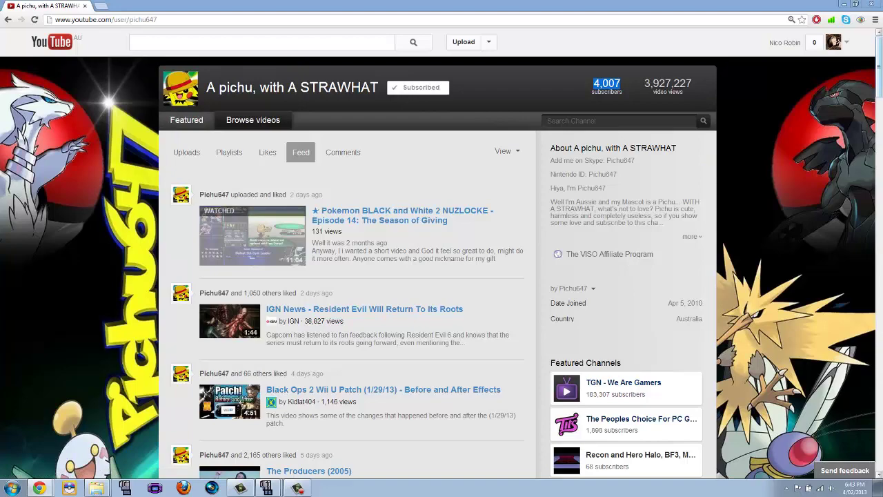
pyautogui.scroll(-7, 121, 406)
pyautogui.scroll(-4, 441, 253)
pyautogui.scroll(15, 121, 306)
# - Open the Social Blade YouTube statistics page for pichu647
pyautogui.click(191, 19)
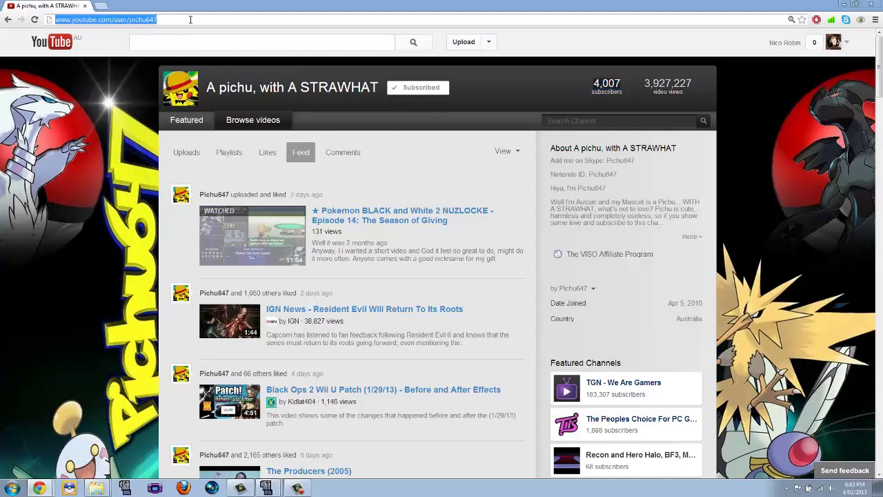
pyautogui.write('pichu647')
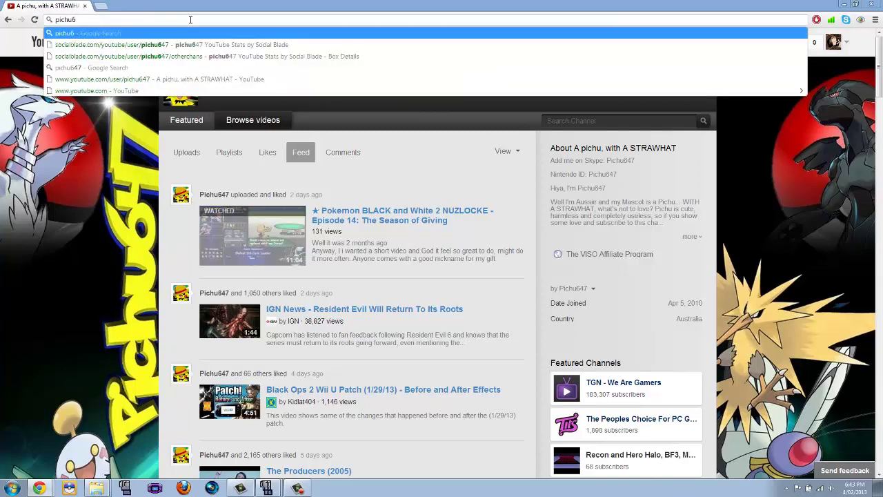
pyautogui.press('Down')
pyautogui.press('Return')
pyautogui.press('Return')
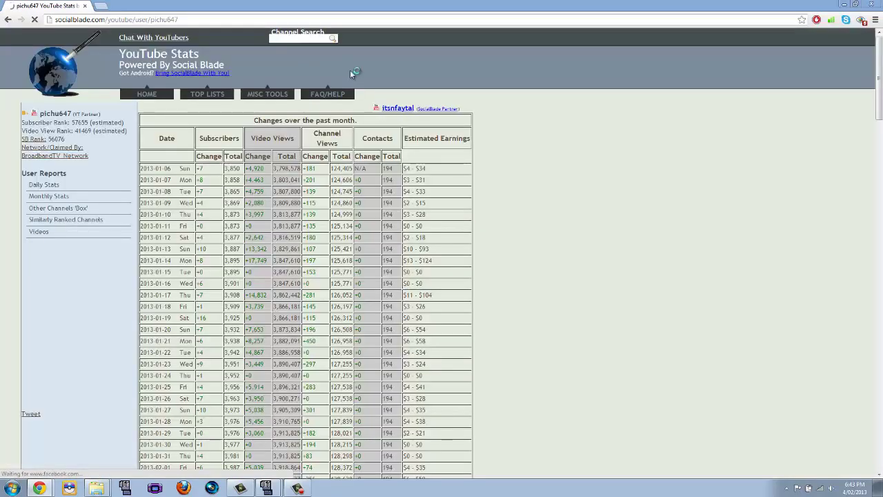
# - Examine the past month's daily subscriber and video view changes, marking the latest subscriber totals in the table
pyautogui.scroll(-1, 349, 70)
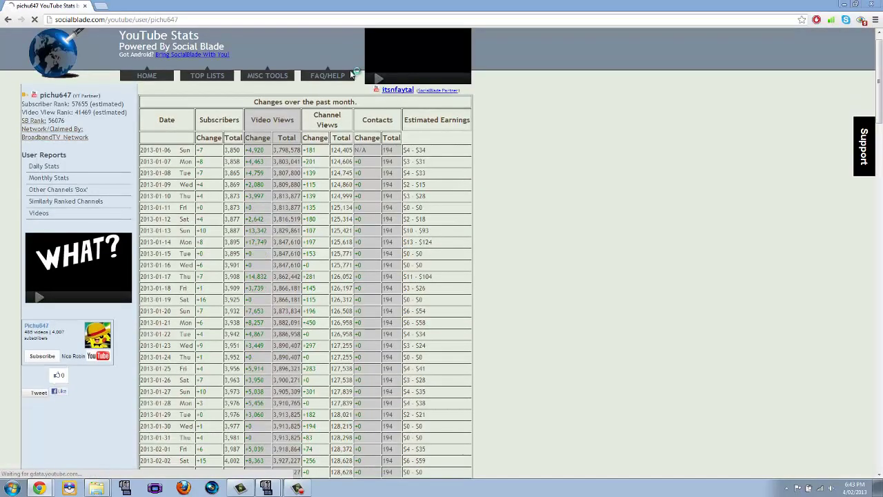
pyautogui.scroll(-3, 353, 72)
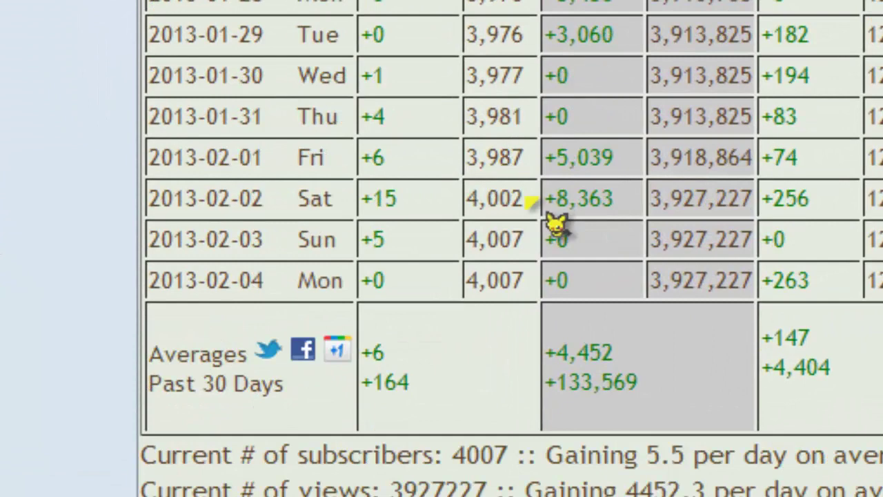
pyautogui.moveTo(526, 199); pyautogui.dragTo(498, 276)
pyautogui.click(700, 248)
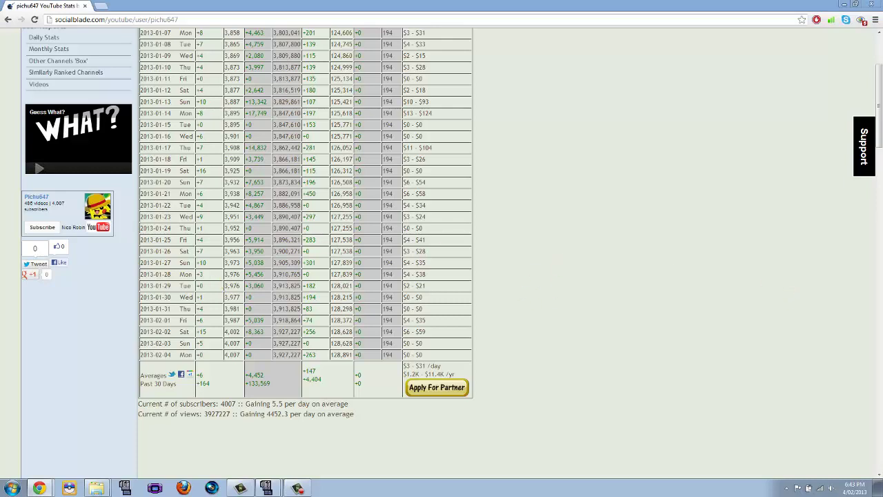
pyautogui.moveTo(878, 104); pyautogui.dragTo(879, 92)
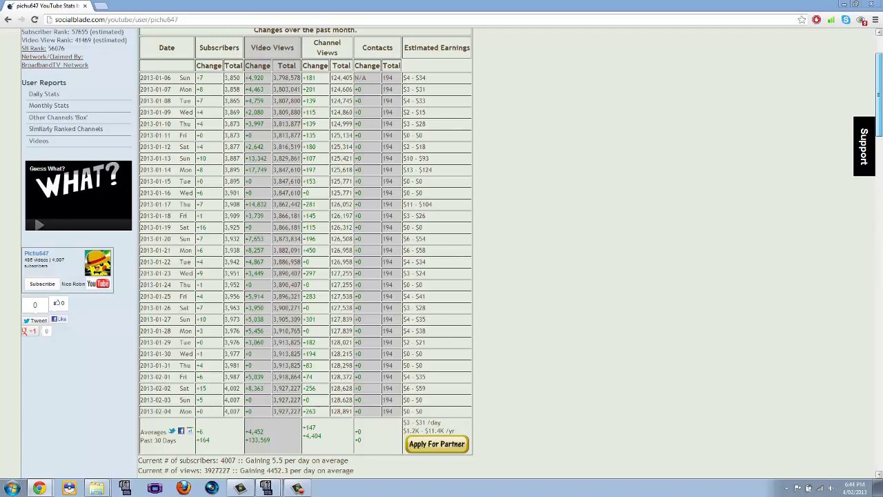
pyautogui.moveTo(879, 92); pyautogui.dragTo(879, 91)
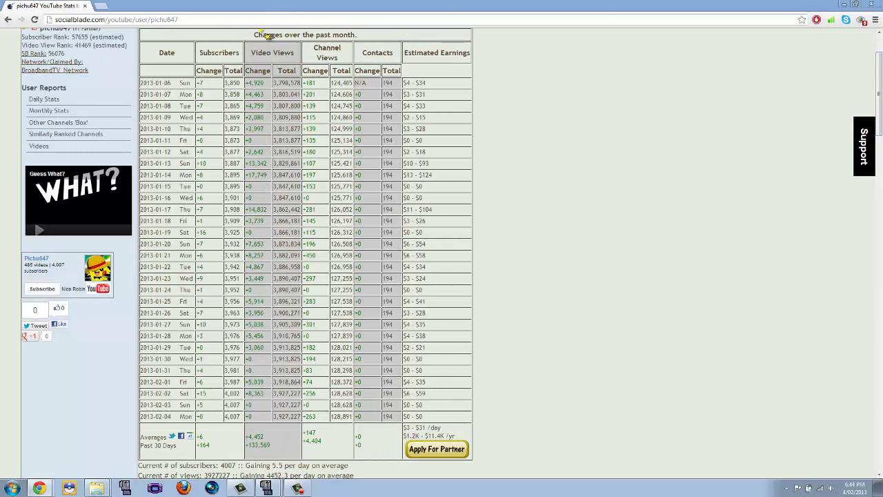
# - Go to the google.com home page
pyautogui.click(235, 23)
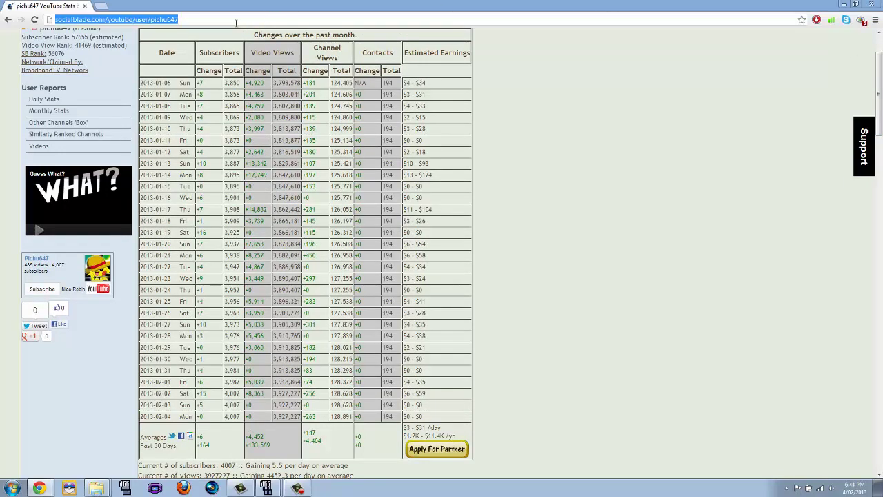
pyautogui.write('google.com')
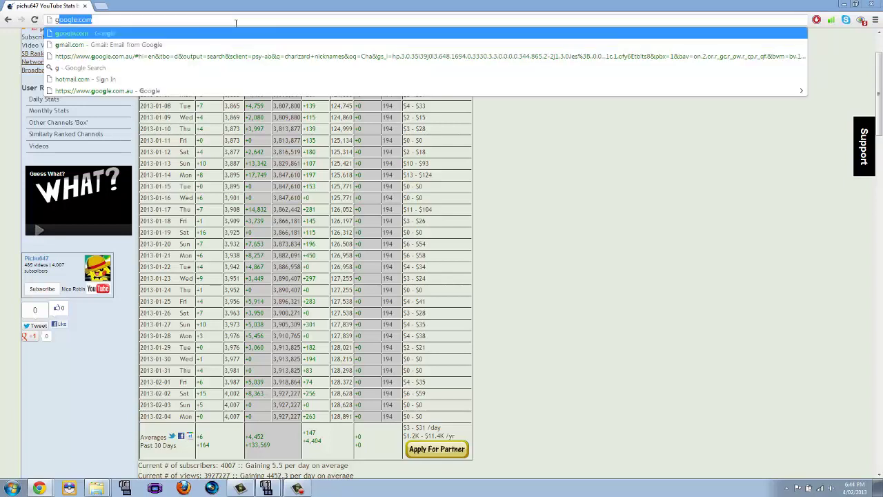
pyautogui.press('Return')
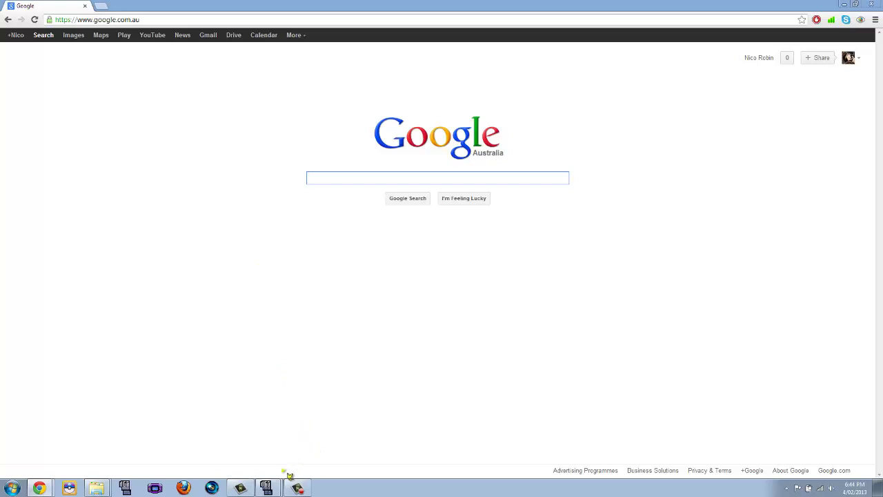
# - Switch to the DeSmuME emulator and continue the saved game in Pokémon White Version 2
pyautogui.moveTo(267, 487)
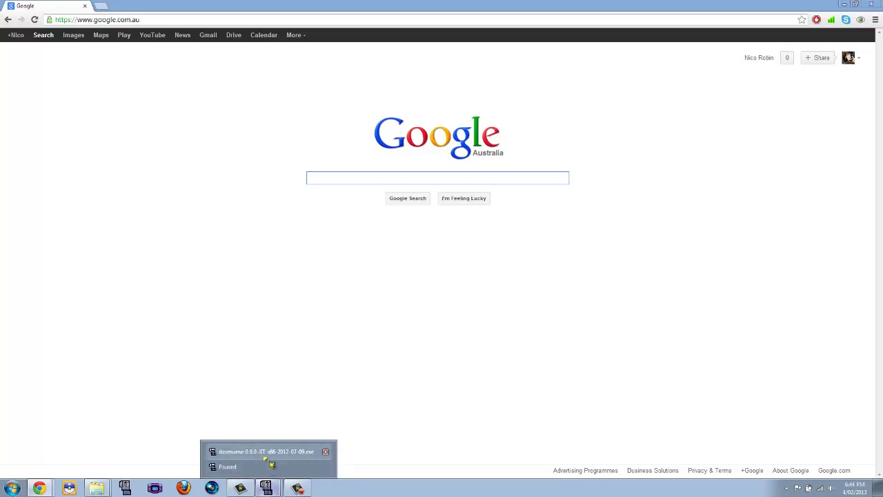
pyautogui.click(266, 453)
pyautogui.click(266, 486)
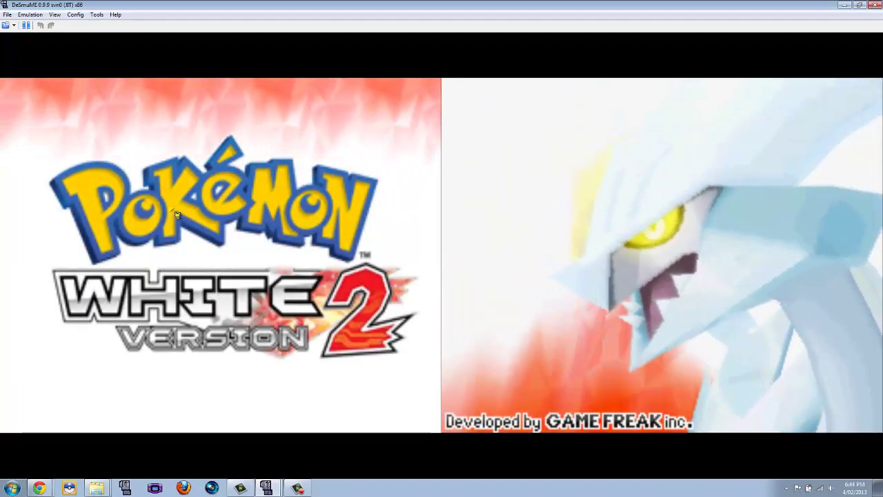
pyautogui.click(177, 215)
pyautogui.press('Down')
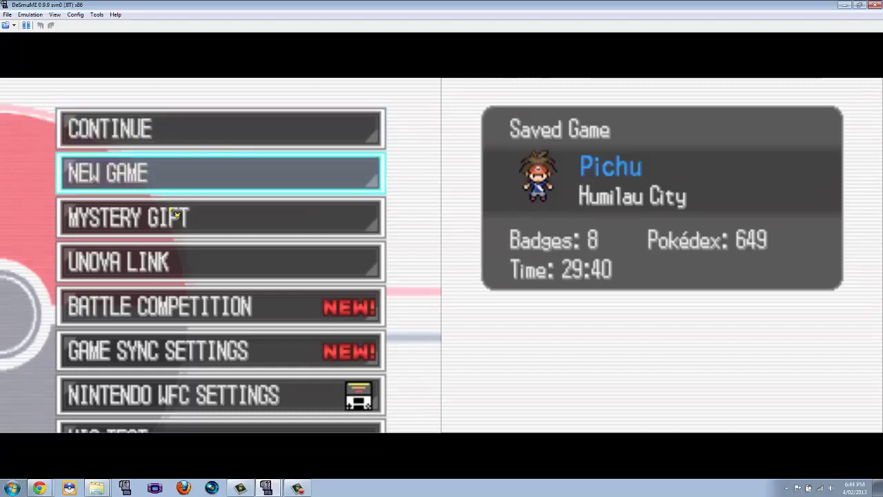
pyautogui.press('Up')
pyautogui.press('x')
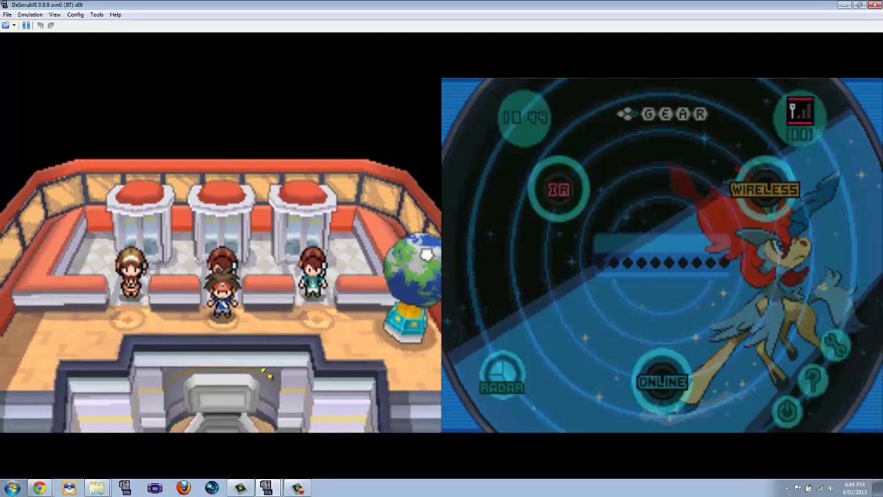
# - Walk the character down the left staircase to the open floor before the Pokémon Center's reception counter
pyautogui.press('Left')
pyautogui.press('Down')
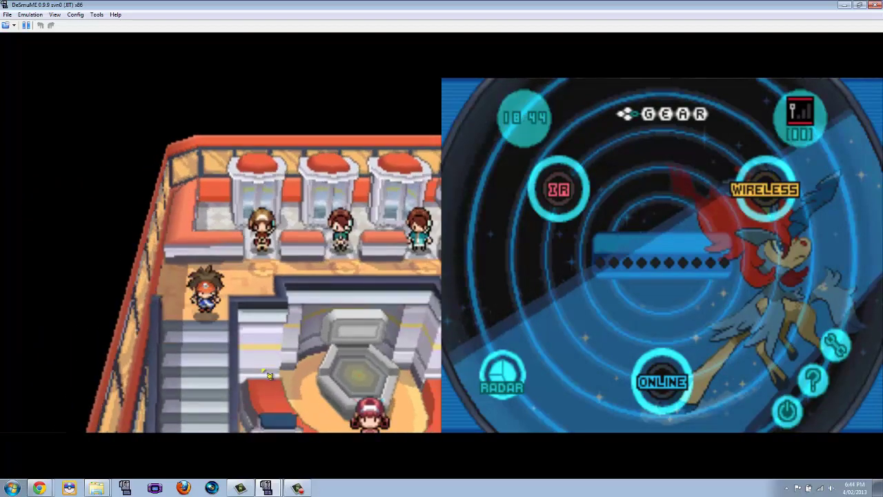
pyautogui.press('Right')
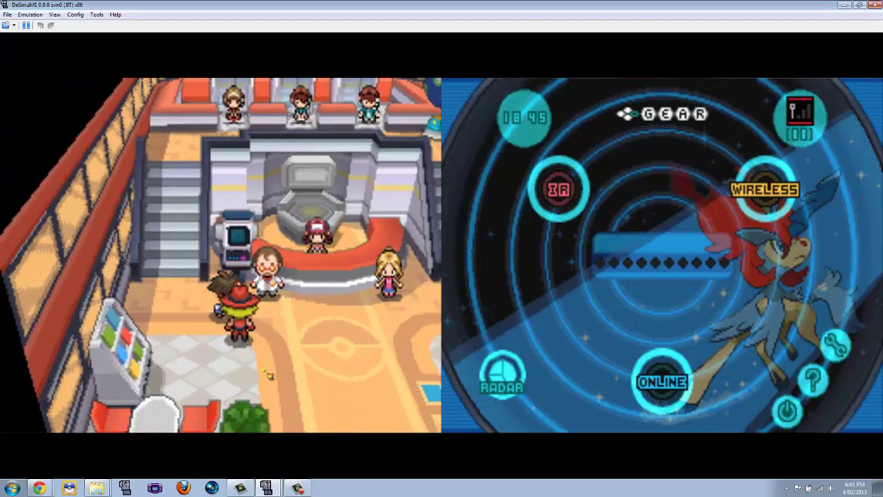
pyautogui.press('Right')
# - Open the bag from the game menu and display its Key Items pocket
pyautogui.press('s')
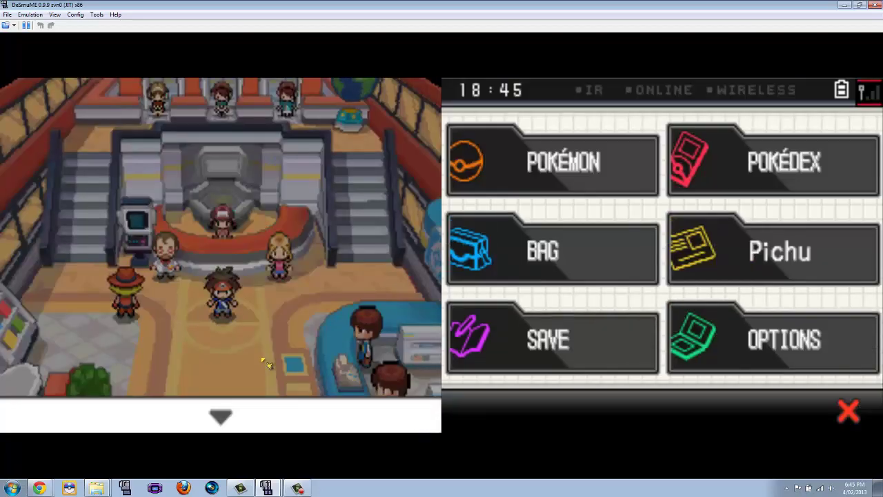
pyautogui.press('Down')
pyautogui.press('Down')
pyautogui.press('x')
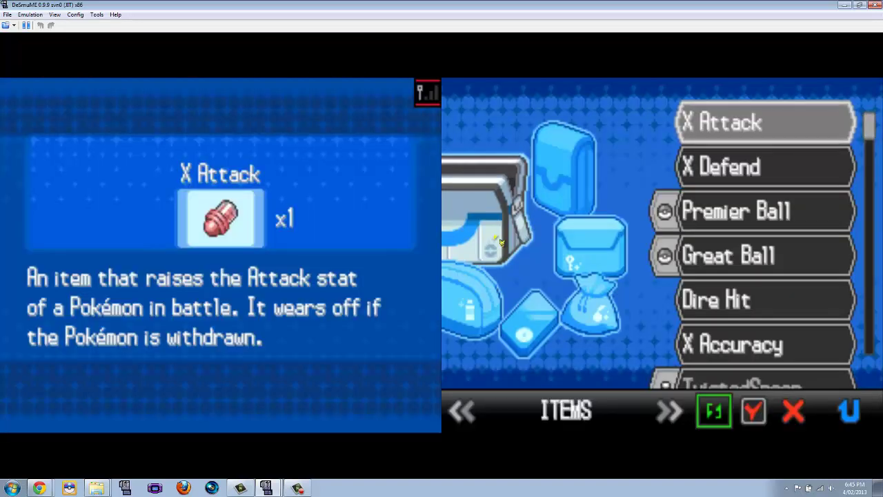
pyautogui.click(475, 300)
pyautogui.click(575, 213)
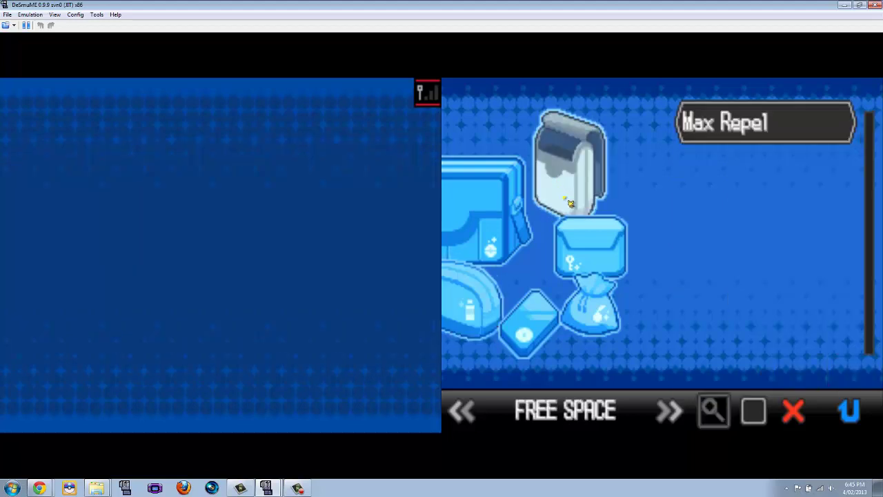
pyautogui.click(583, 235)
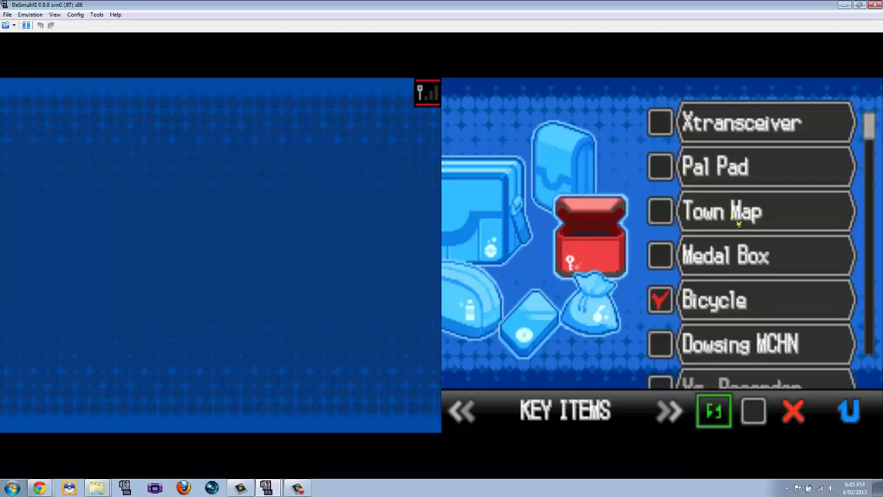
# - Find the Vs. Recorder among the key items and open it in browse mode
pyautogui.press('Down')
pyautogui.press('Down')
pyautogui.press('Down')
pyautogui.press('Down')
pyautogui.press('Down')
pyautogui.press('Down')
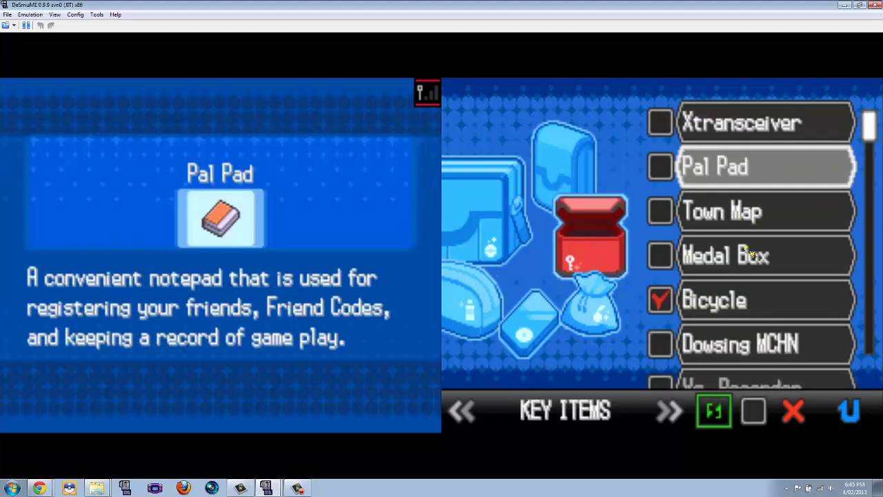
pyautogui.press('Down')
pyautogui.press('Down')
pyautogui.press('Down')
pyautogui.press('Up')
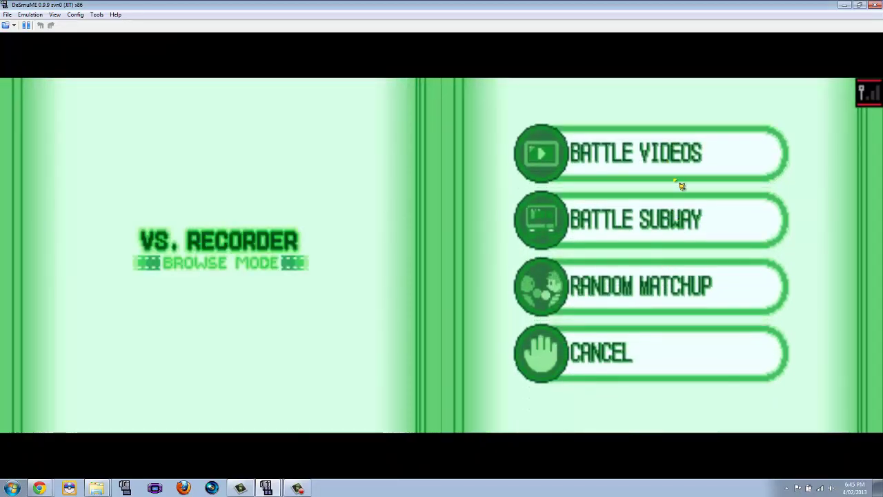
# - View the Vs. Recorder's Battle Videos options and quit back to the key items
pyautogui.click(661, 180)
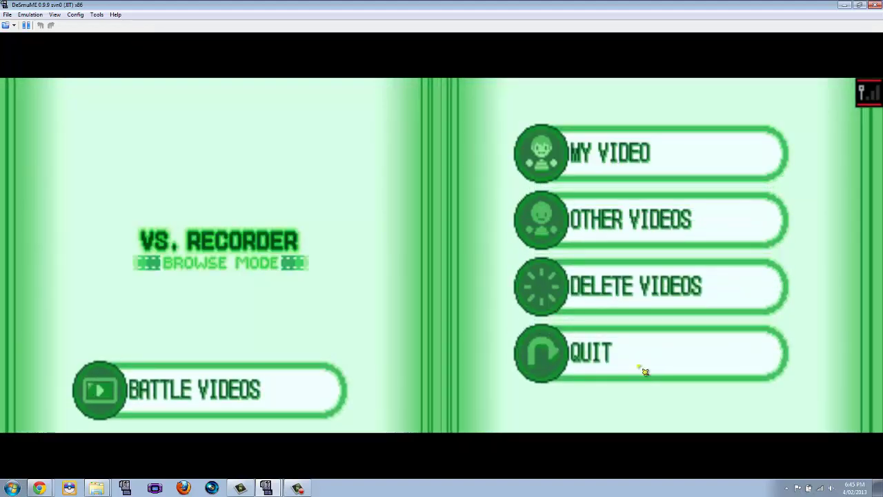
pyautogui.click(645, 372)
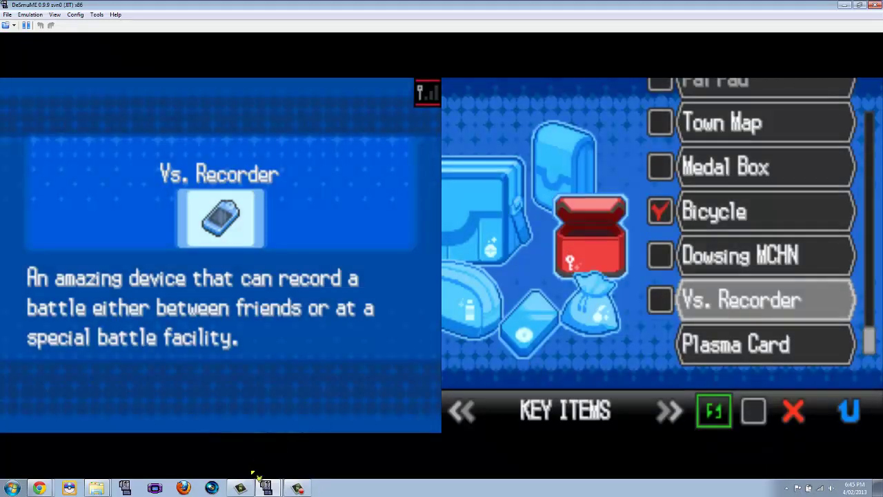
# - Minimise the DeSmuME game window to return to the Google page in the browser
pyautogui.moveTo(267, 486)
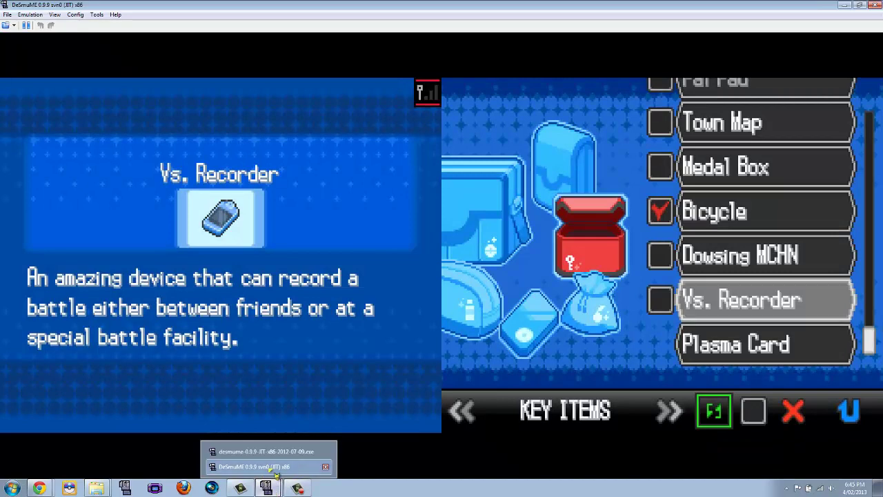
pyautogui.click(847, 5)
pyautogui.click(717, 171)
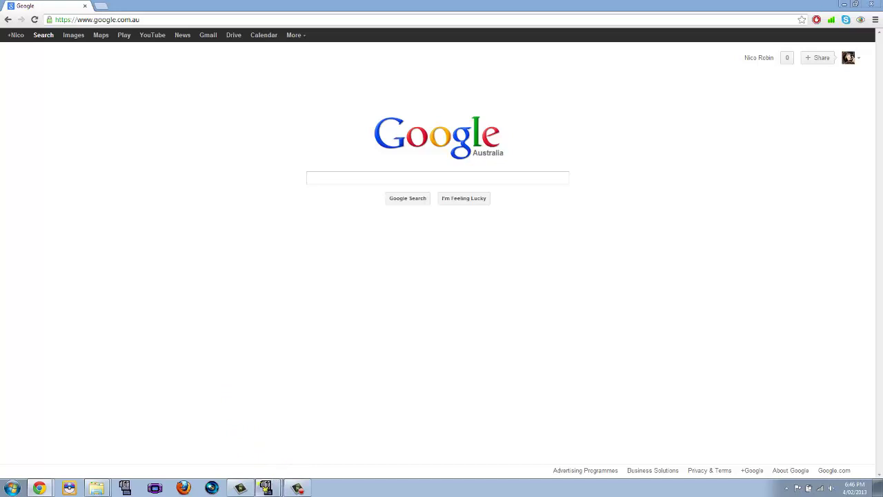
# - Bring up the desmume-0.9.9-JIT-x86-2012-07-09.exe console window over the browser
pyautogui.moveTo(265, 488)
pyautogui.click(241, 454)
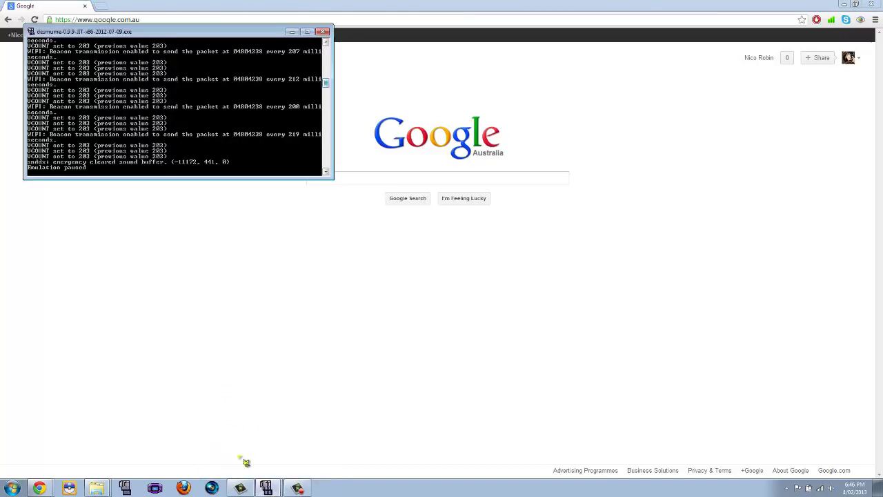
pyautogui.moveTo(259, 487)
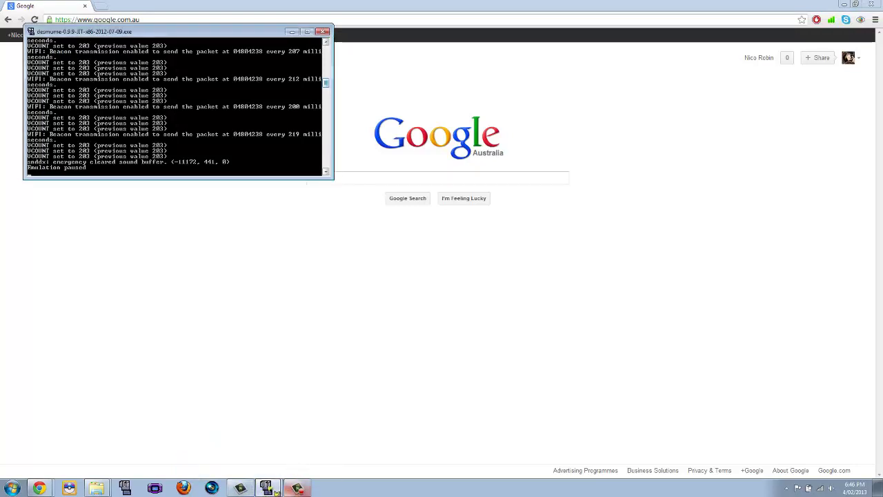
# - Switch to the DeSmuME game window and export the backup memory to the C: drive as raw save "4k subs non special"
pyautogui.click(250, 467)
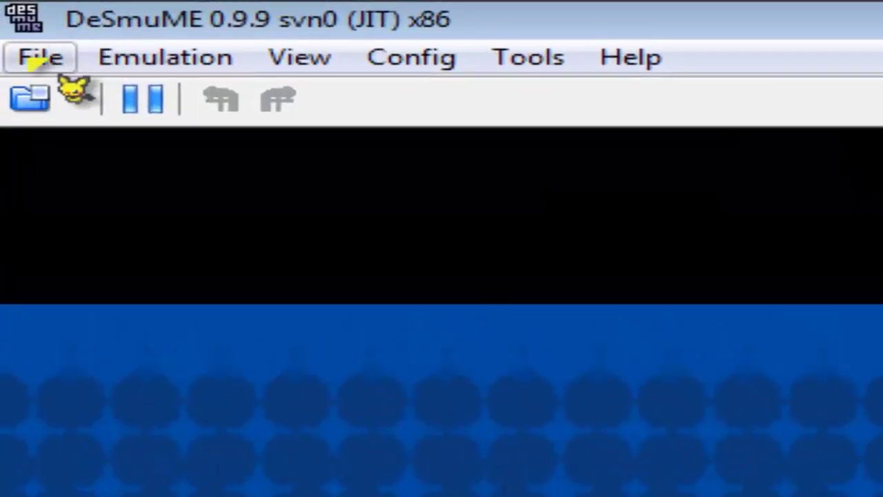
pyautogui.click(39, 55)
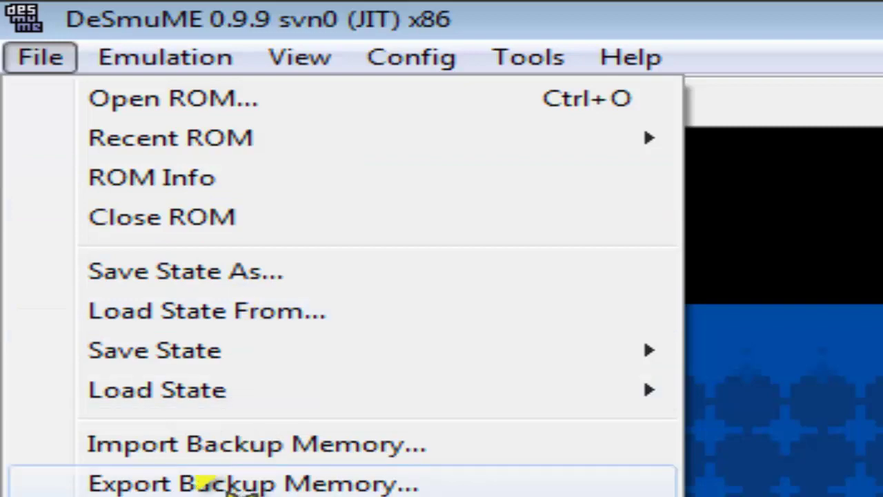
pyautogui.click(207, 481)
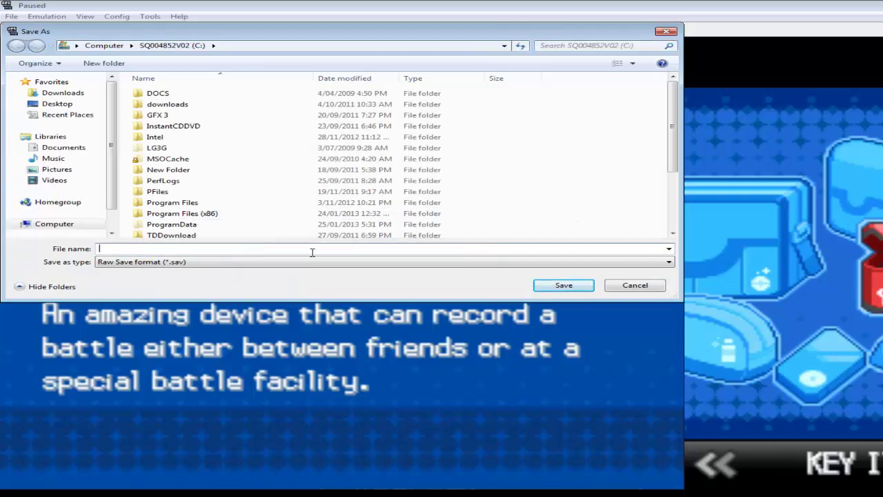
pyautogui.write('4k subs non specia')
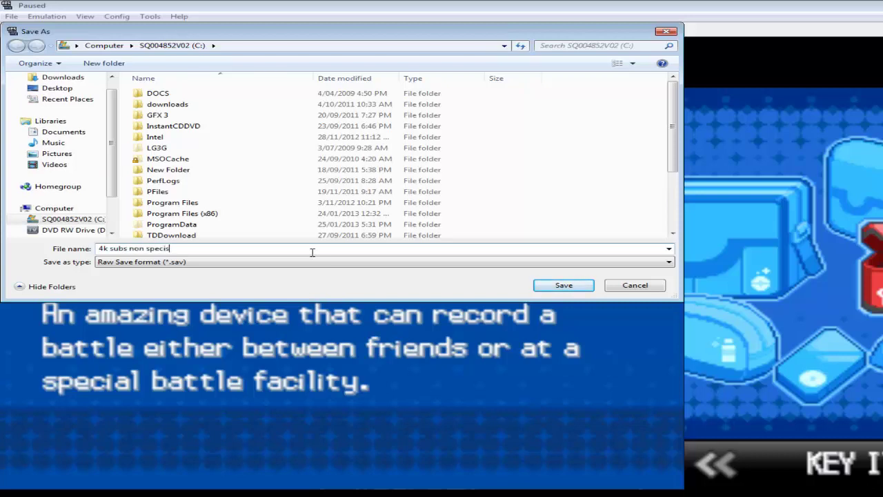
pyautogui.write('l')
pyautogui.click(583, 287)
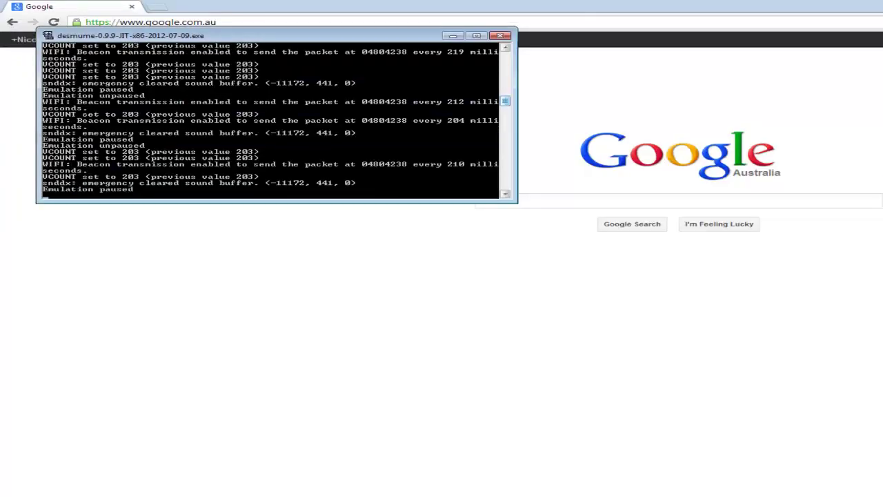
# - Dismiss the console window, bring up the Desmume 0.9.9 JIT folder window and go to the SQ004852V02 (C:) drive
pyautogui.click(861, 207)
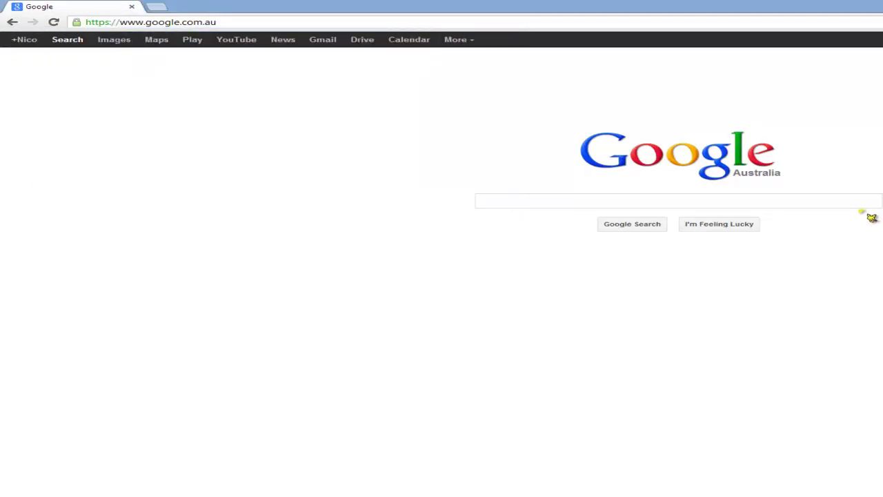
pyautogui.click(827, 202)
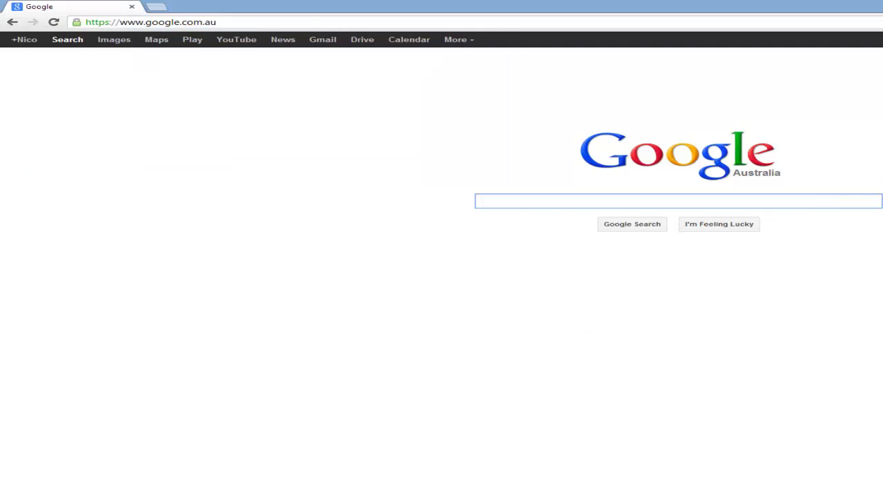
pyautogui.click(96, 488)
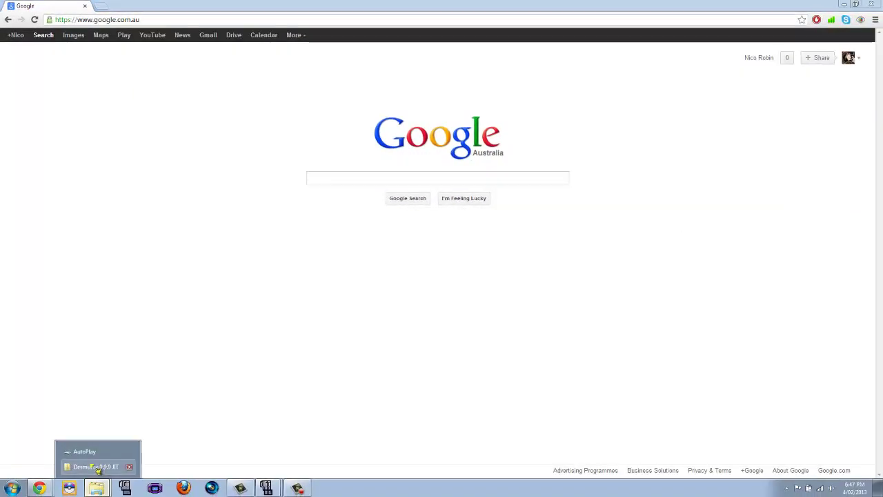
pyautogui.click(97, 467)
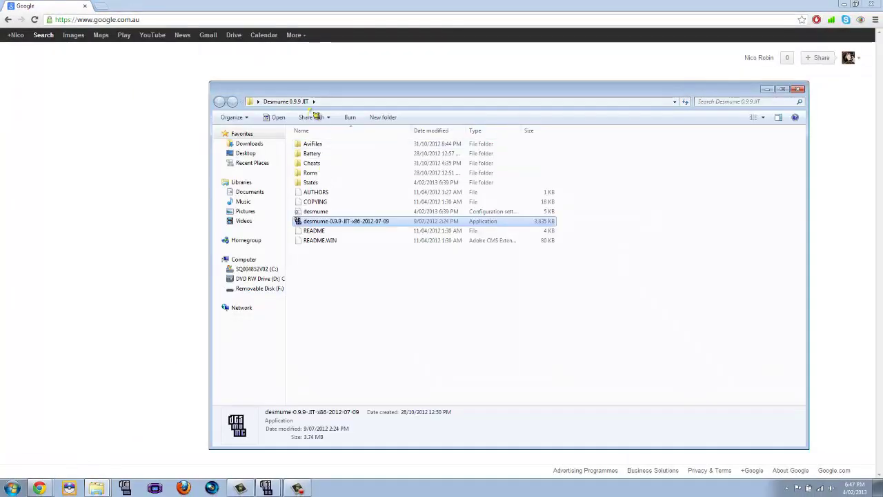
pyautogui.click(257, 269)
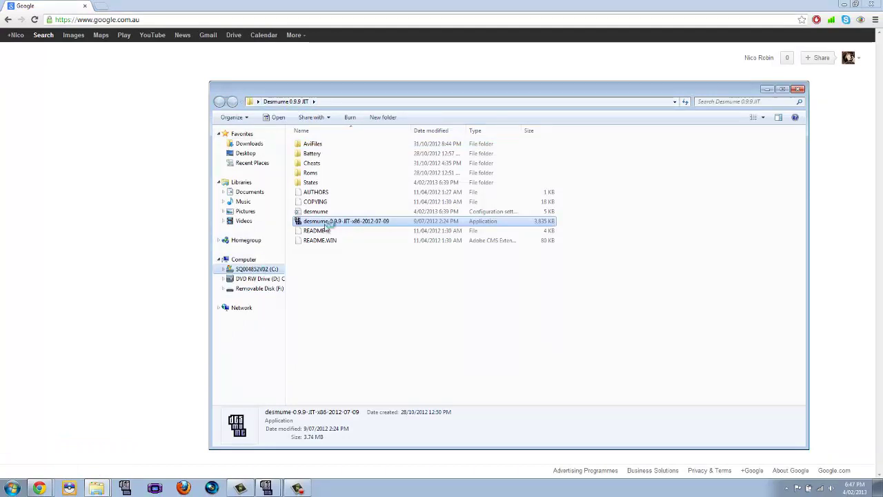
pyautogui.click(358, 200)
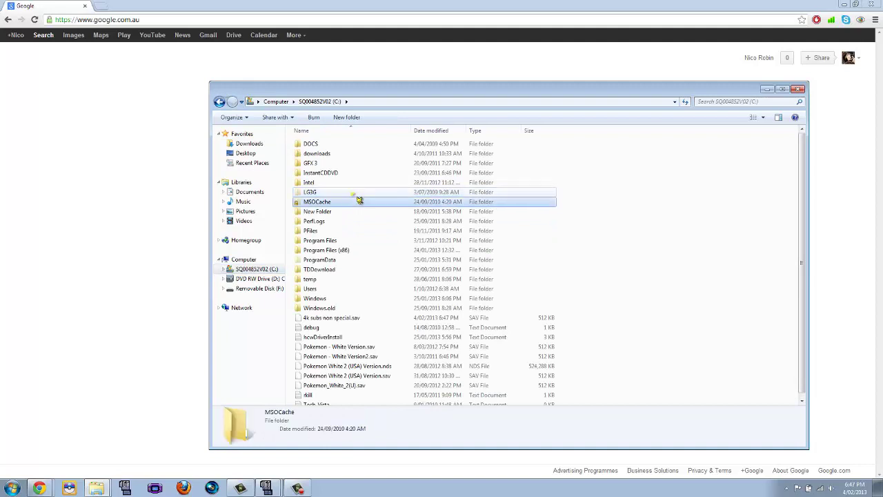
# - Find and select the exported file "4k subs non special.sav" among the contents of the C: drive
pyautogui.press('Down')
pyautogui.press('Down')
pyautogui.press('Down')
pyautogui.press('Down')
pyautogui.press('Down')
pyautogui.press('Down')
pyautogui.press('Down')
pyautogui.press('Down')
pyautogui.press('Down')
pyautogui.press('Down')
pyautogui.press('Down')
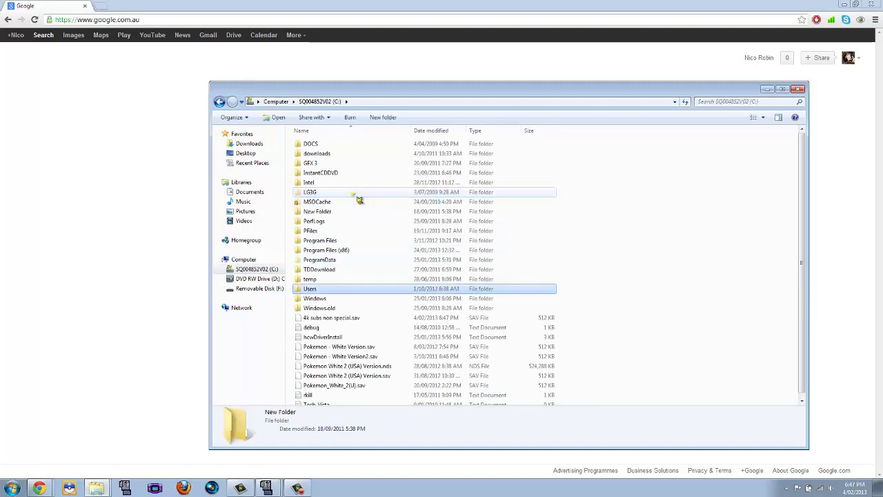
pyautogui.press('Down')
pyautogui.press('Down')
pyautogui.press('Down')
pyautogui.press('Down')
pyautogui.press('Down')
pyautogui.press('Down')
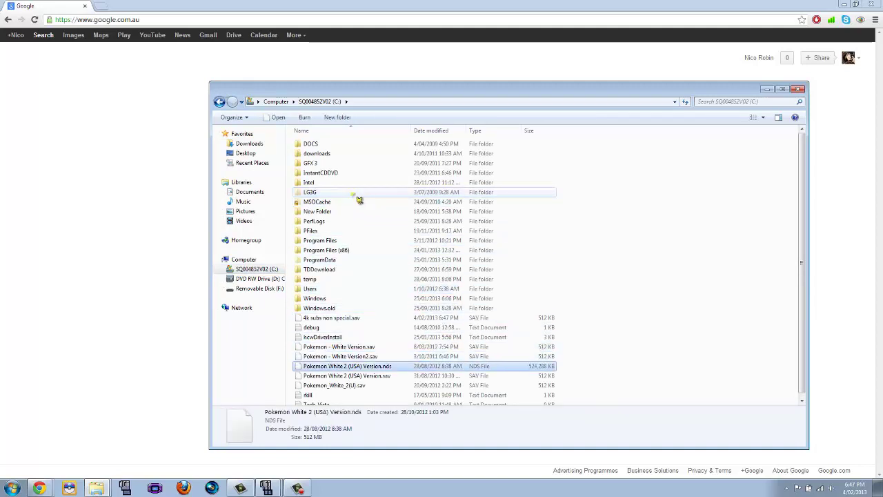
pyautogui.press('Up')
pyautogui.press('Up')
pyautogui.press('Up')
pyautogui.press('Up')
pyautogui.press('Up')
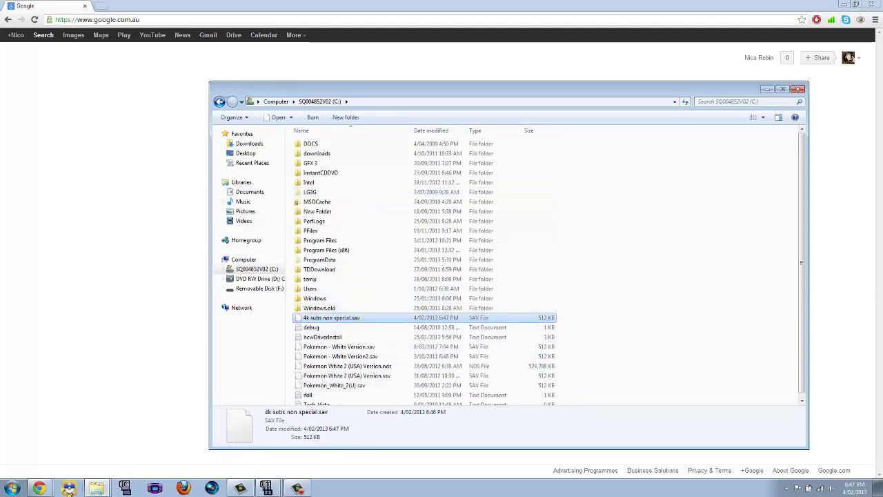
# - Launch Pokémon Generator 3.1.10 and close it again
pyautogui.click(68, 488)
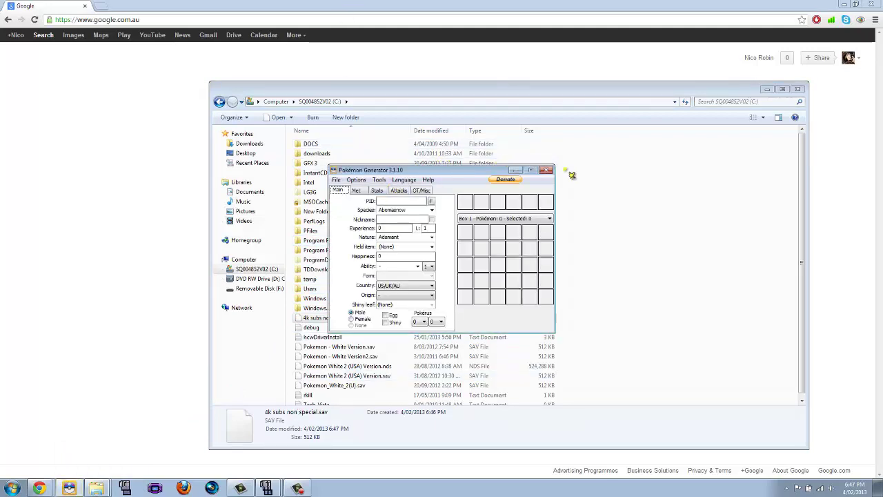
pyautogui.click(547, 172)
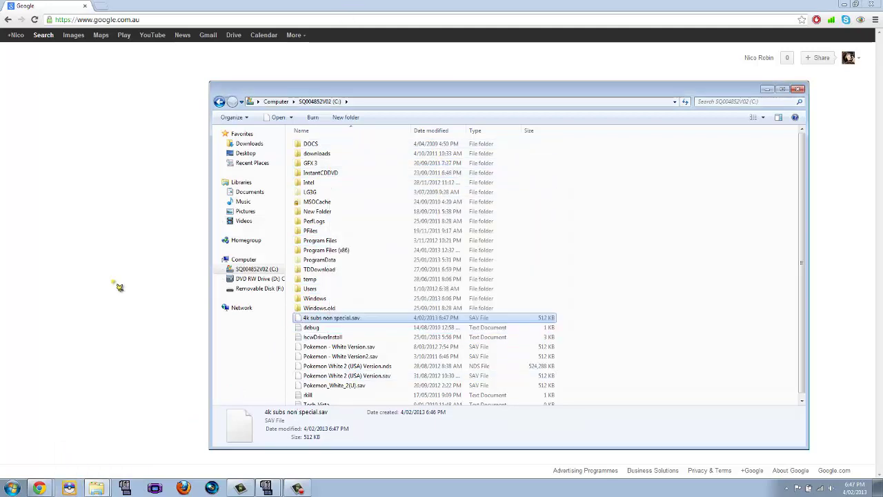
# - Switch back to the browser and search Google for "pokemon black and white 2 c gear downloads"
pyautogui.click(118, 285)
pyautogui.click(338, 181)
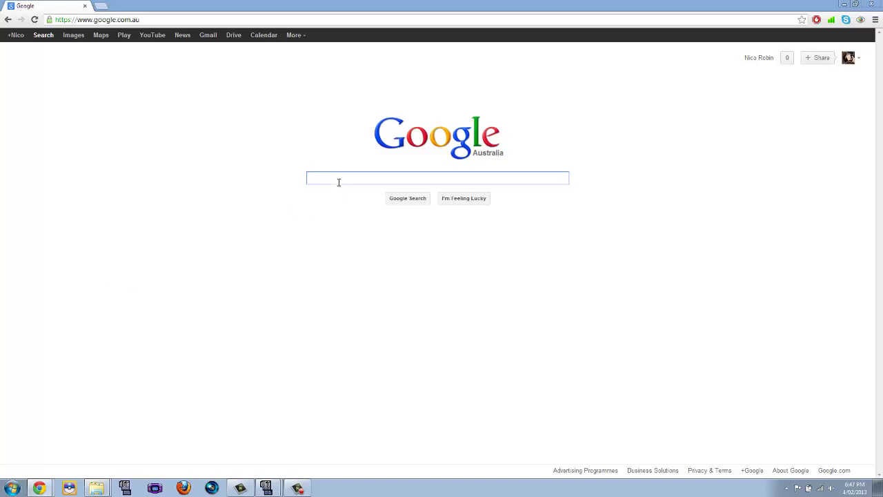
pyautogui.write('Pokemon')
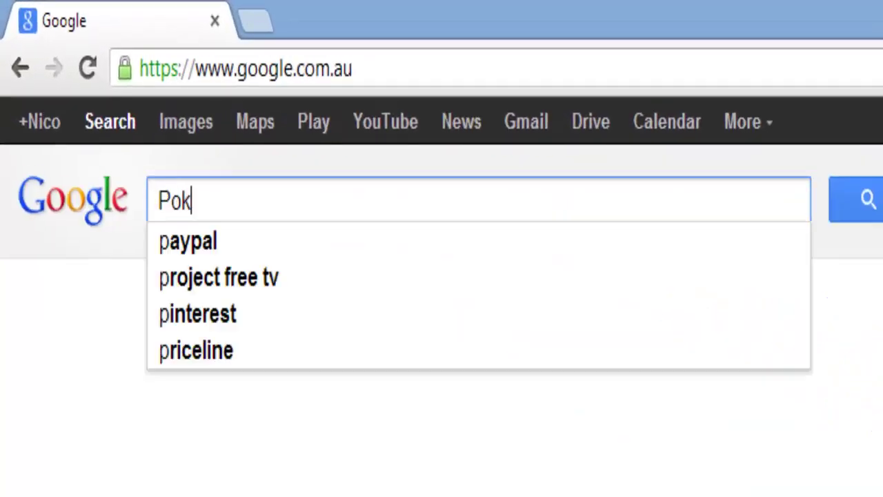
pyautogui.write(' balck')
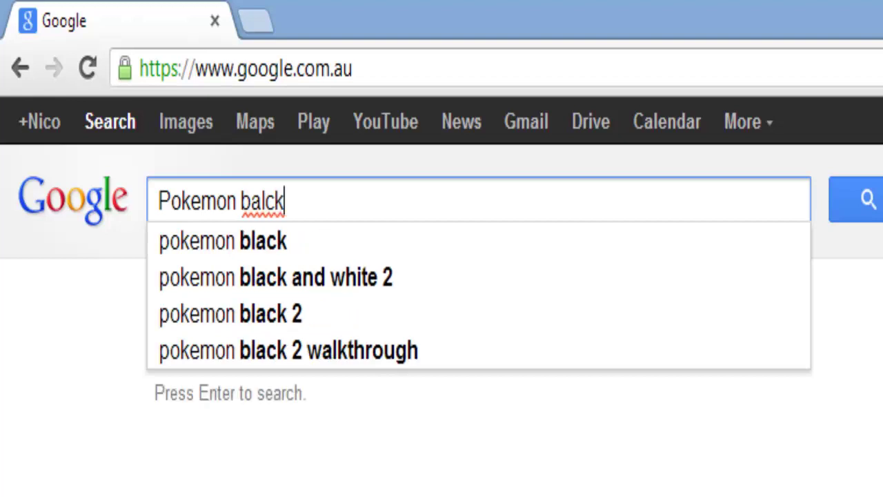
pyautogui.press('Down')
pyautogui.press('Down')
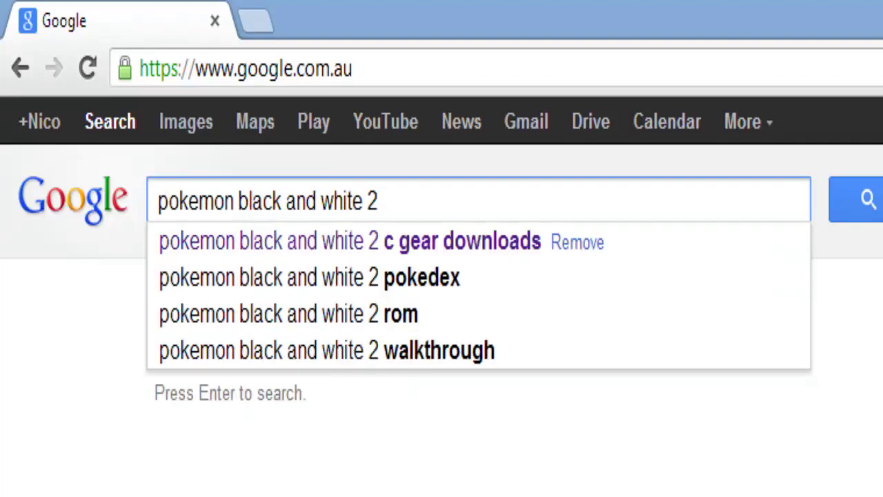
pyautogui.write('c r')
pyautogui.press('BackSpace')
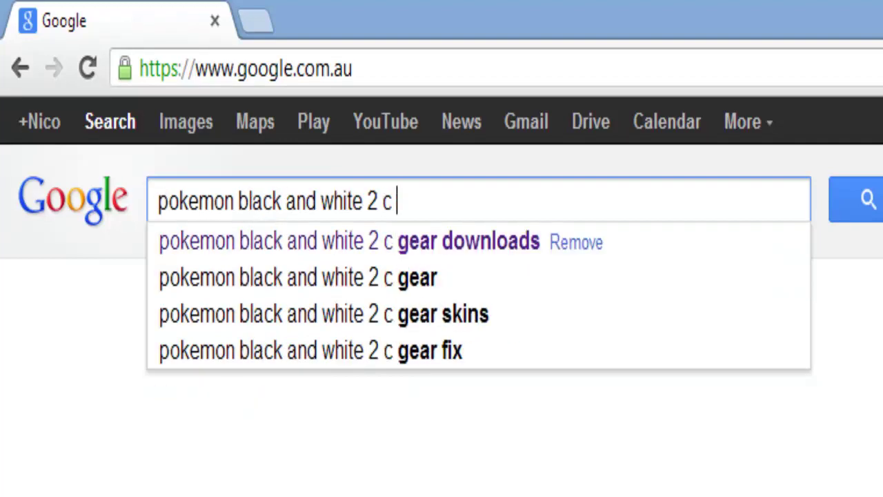
pyautogui.write('gear')
pyautogui.press('Down')
pyautogui.press('Return')
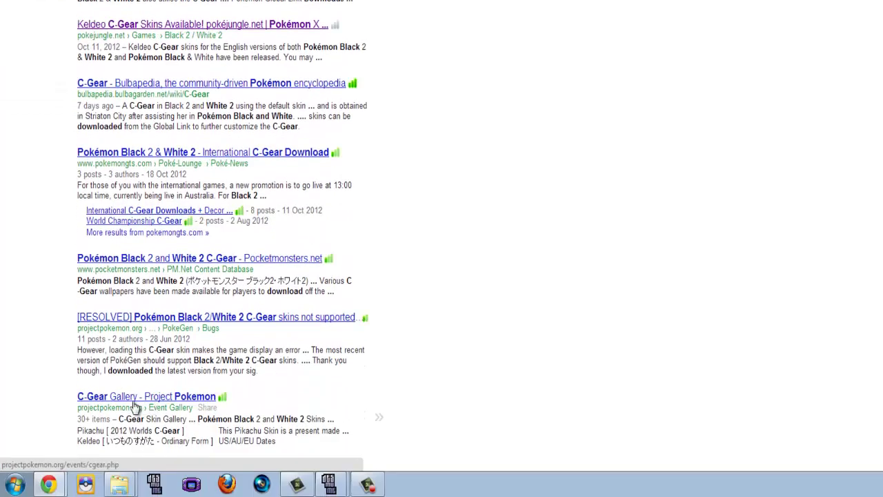
# - Open Project Pokemon's C-Gear Gallery from the search results and look through the Pokémon Black 2 and White 2 skins
pyautogui.click(134, 402)
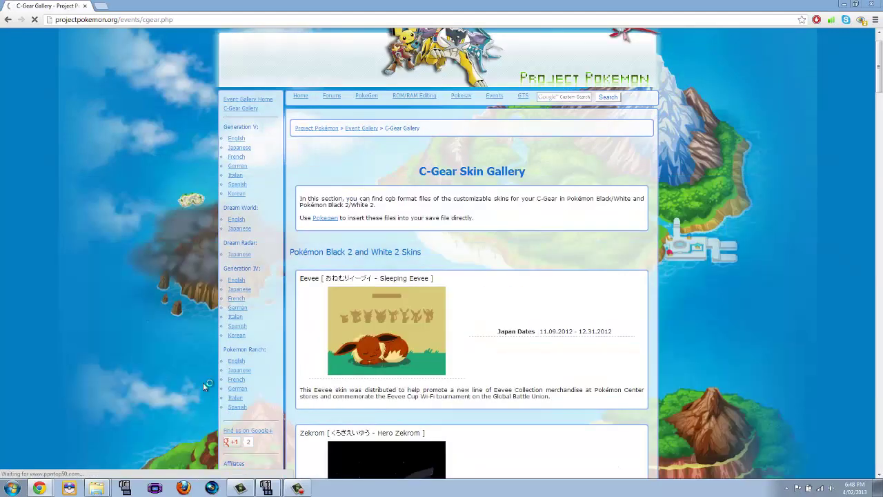
pyautogui.scroll(-1, 202, 382)
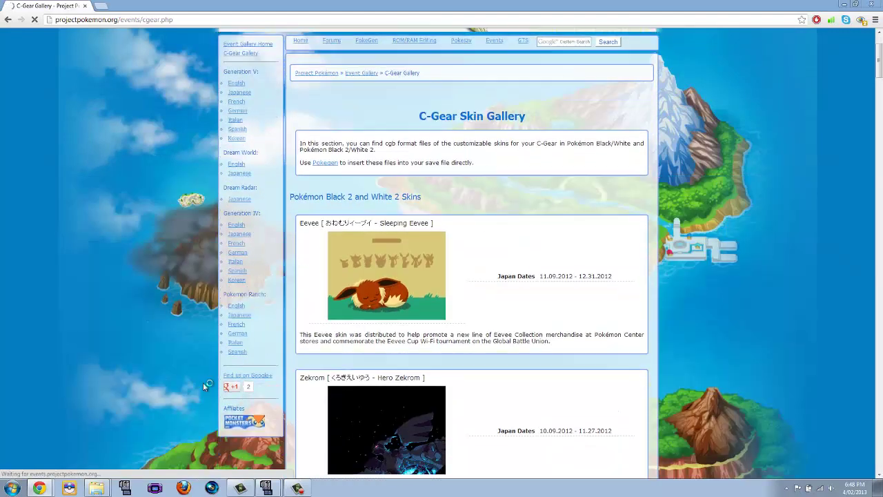
pyautogui.scroll(-1, 210, 391)
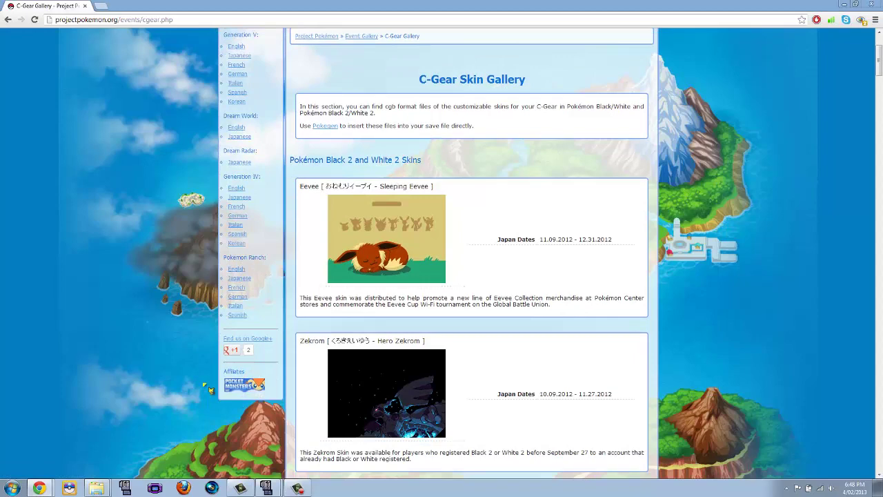
pyautogui.scroll(-7, 210, 390)
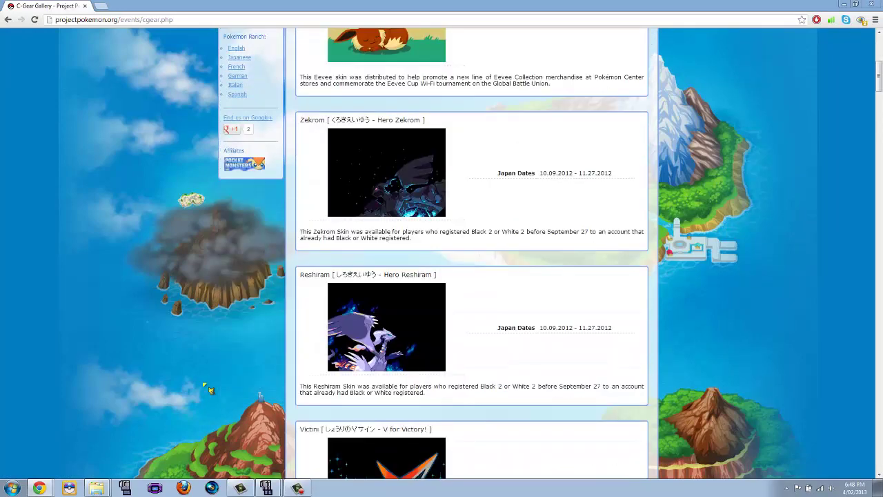
pyautogui.scroll(-6, 210, 391)
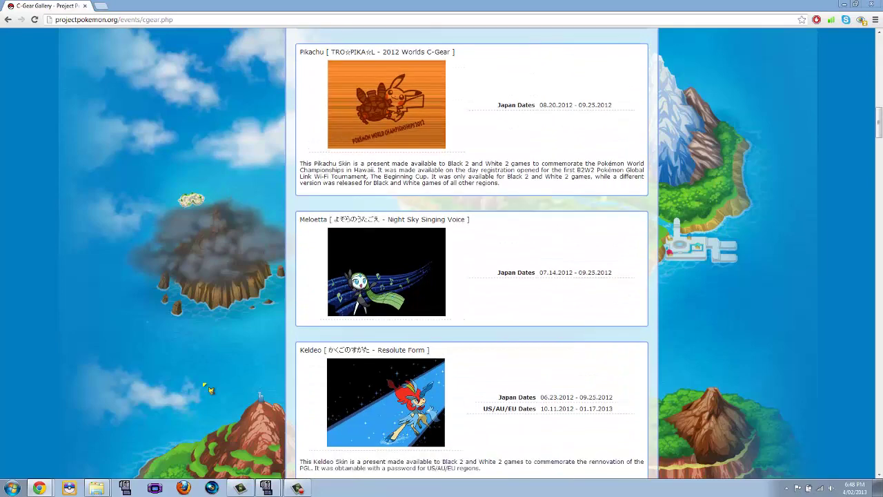
pyautogui.scroll(-3, 210, 390)
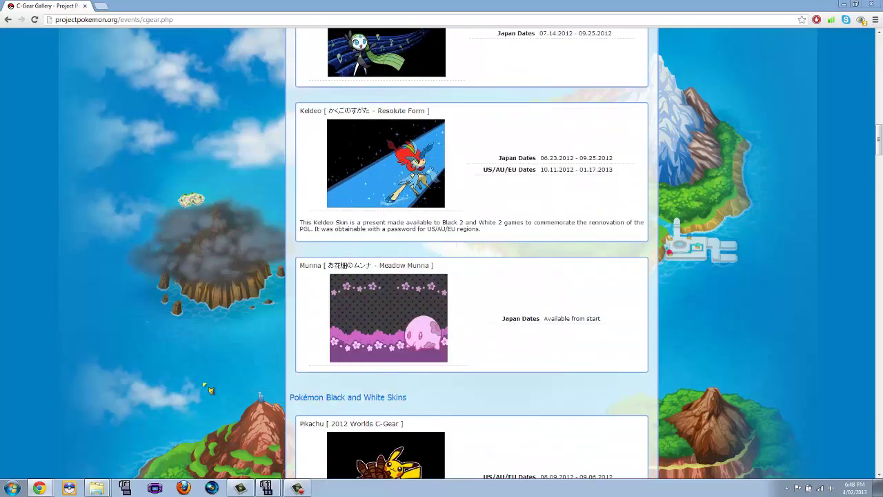
pyautogui.scroll(-2, 211, 390)
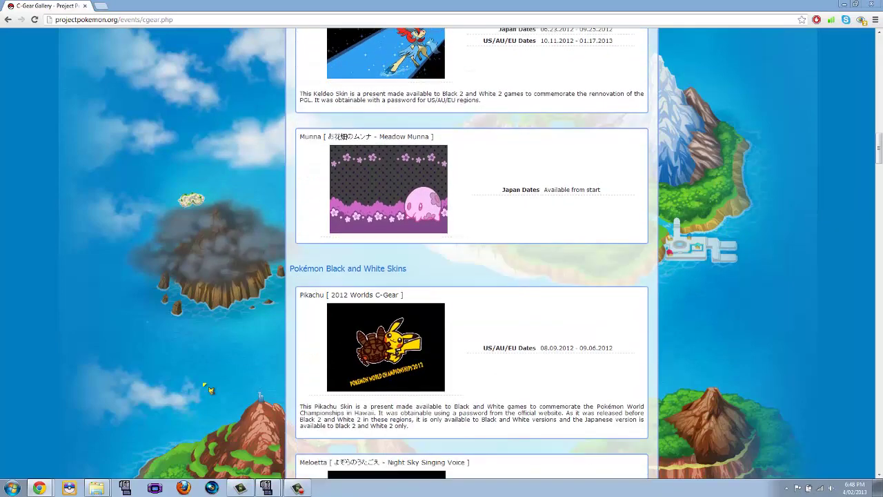
pyautogui.scroll(-1, 211, 390)
# - Download the Litwick Halloween 2012 skin from the C-Gear gallery
pyautogui.scroll(8, 210, 390)
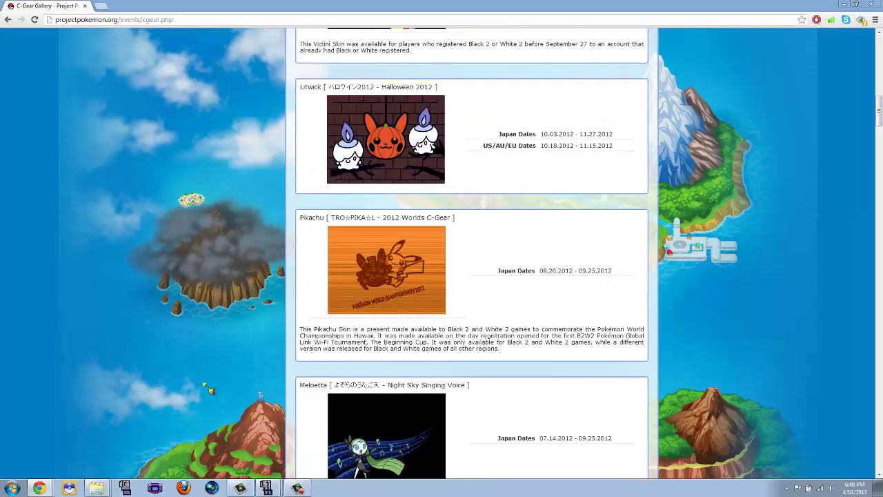
pyautogui.scroll(1, 211, 390)
pyautogui.click(368, 194)
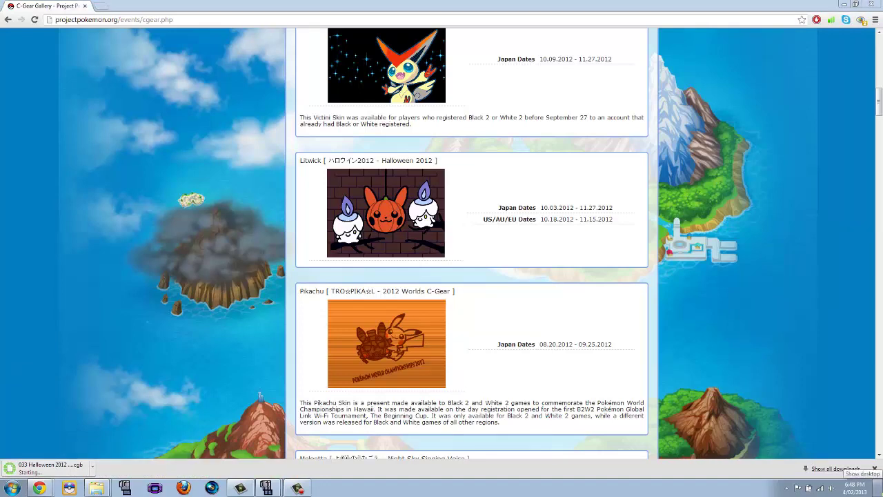
# - Go to the desktop, launch Pokémon Generator 3.1.10 and bring up its dialog for opening a file
pyautogui.click(879, 489)
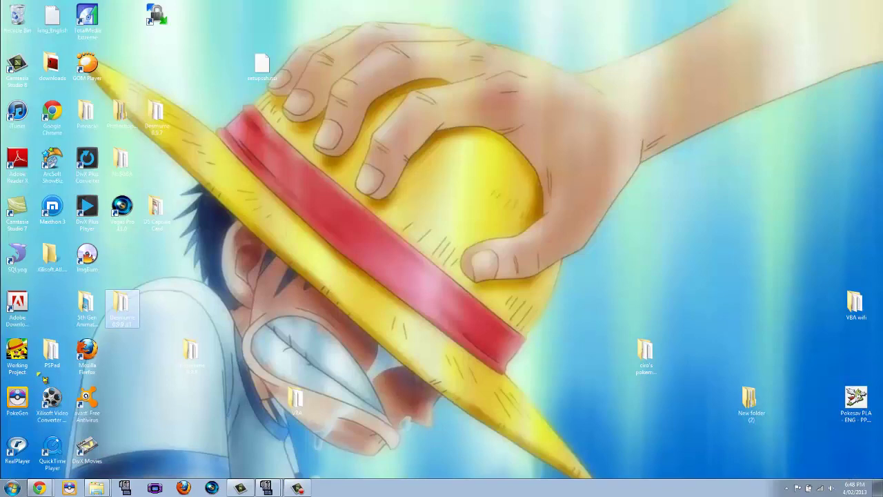
pyautogui.click(19, 358)
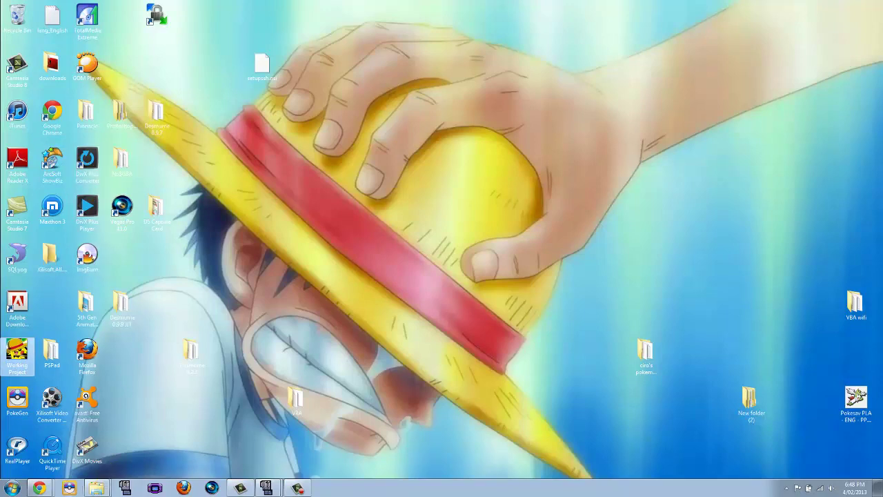
pyautogui.click(69, 488)
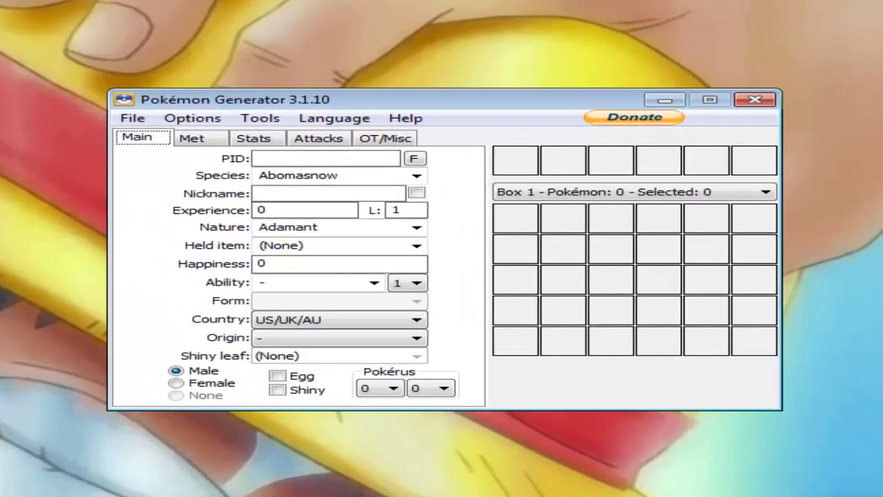
pyautogui.click(133, 119)
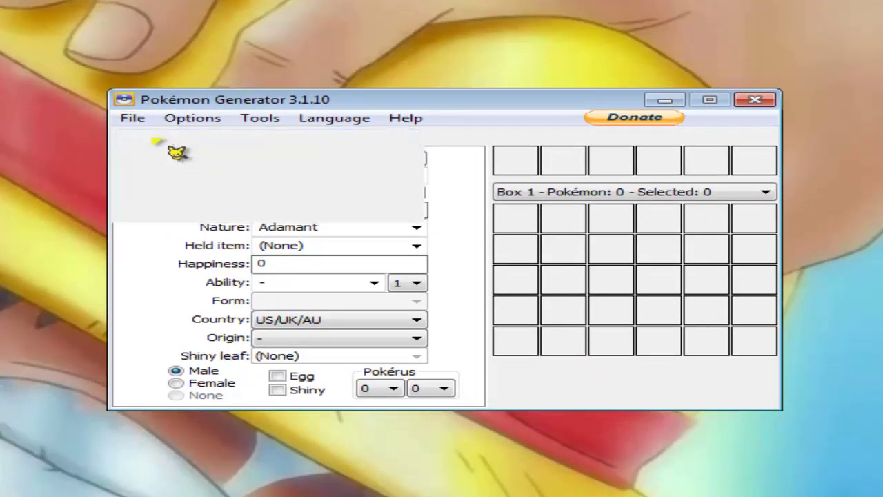
pyautogui.click(176, 141)
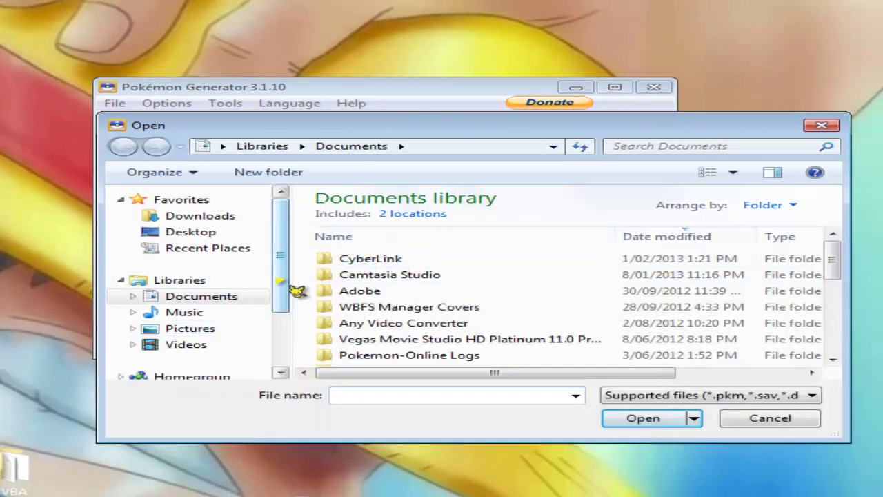
# - Browse to the computer's list of drives in the Open dialog
pyautogui.scroll(-2, 297, 304)
pyautogui.scroll(2, 191, 355)
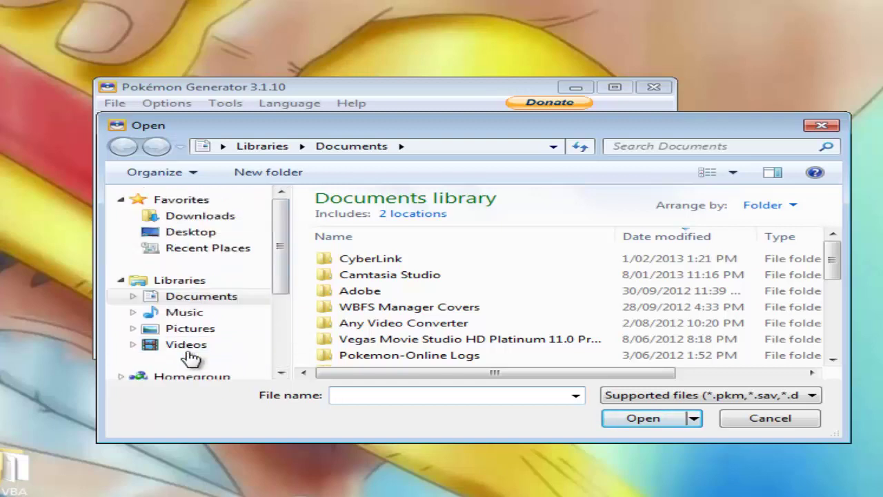
pyautogui.click(188, 348)
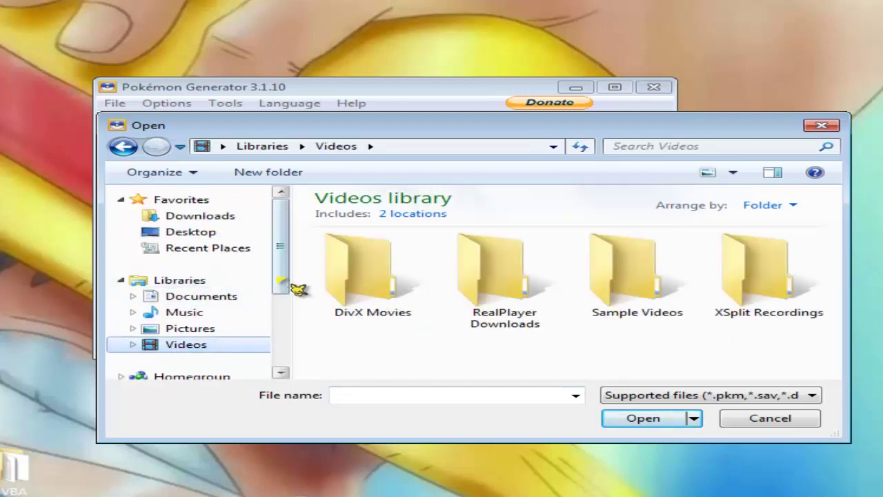
pyautogui.moveTo(280, 276); pyautogui.dragTo(284, 303)
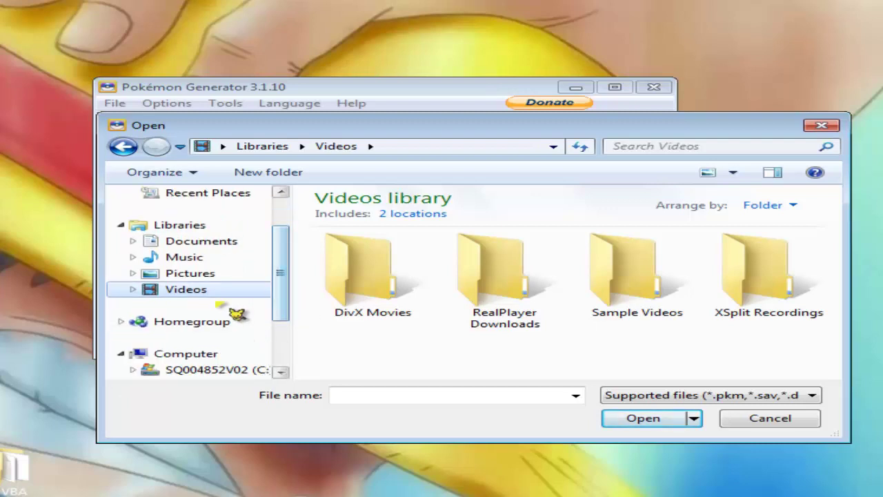
pyautogui.click(181, 357)
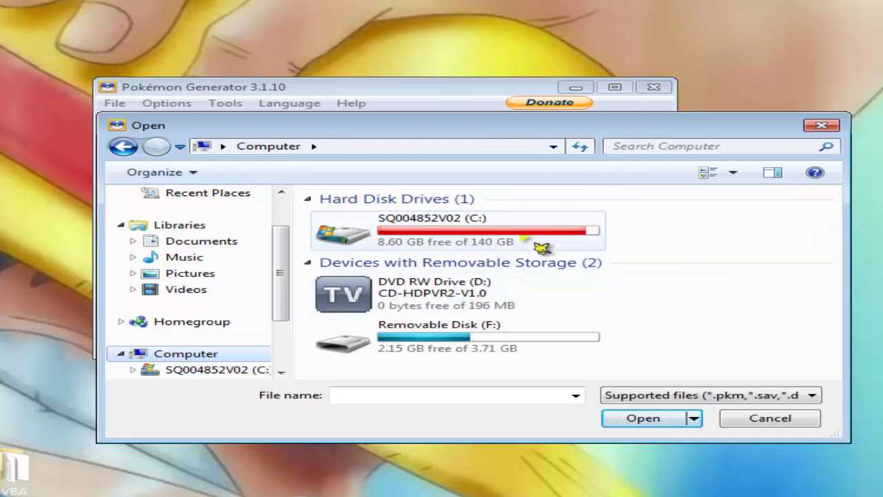
pyautogui.doubleClick(412, 350)
pyautogui.click(418, 284)
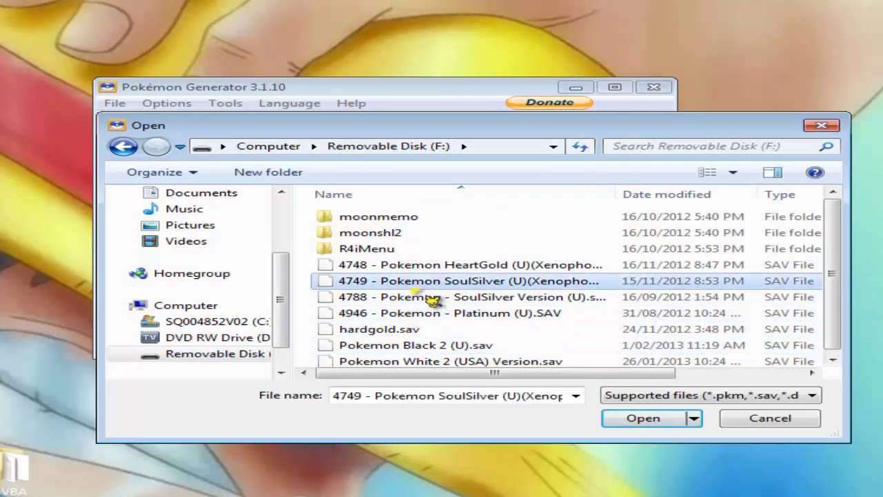
pyautogui.press('BackSpace')
pyautogui.press('Return')
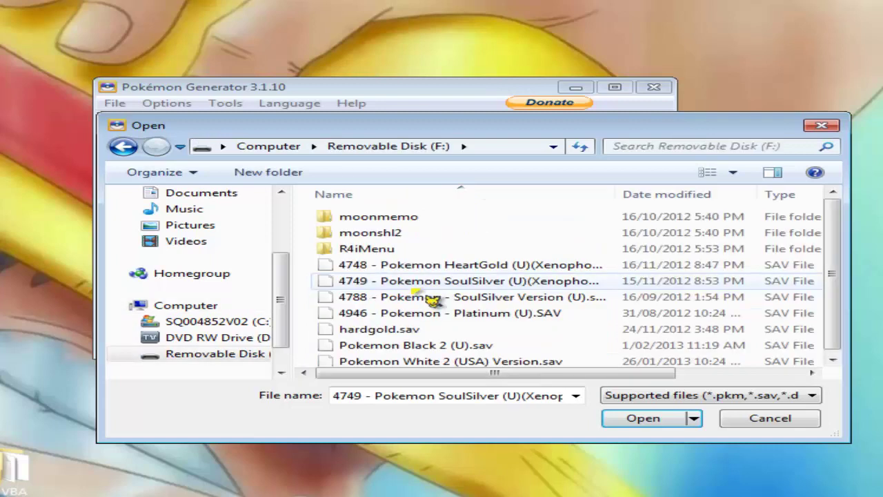
pyautogui.press('Up')
pyautogui.press('Down')
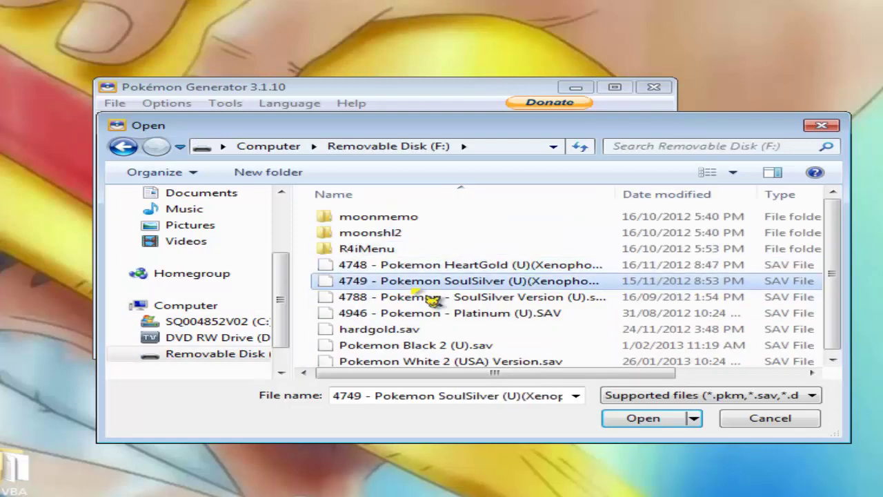
pyautogui.press('Up')
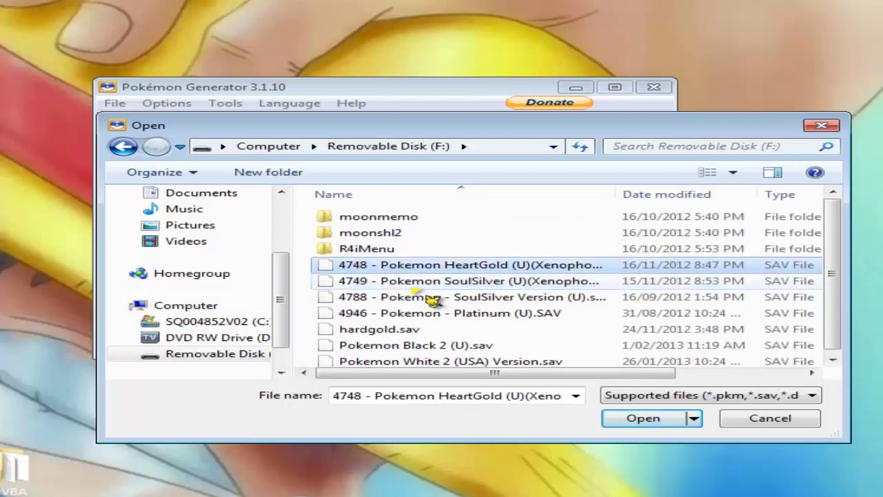
pyautogui.press('Down')
pyautogui.press('Up')
pyautogui.press('Up')
pyautogui.press('Down')
pyautogui.press('Down')
pyautogui.press('Down')
pyautogui.press('Down')
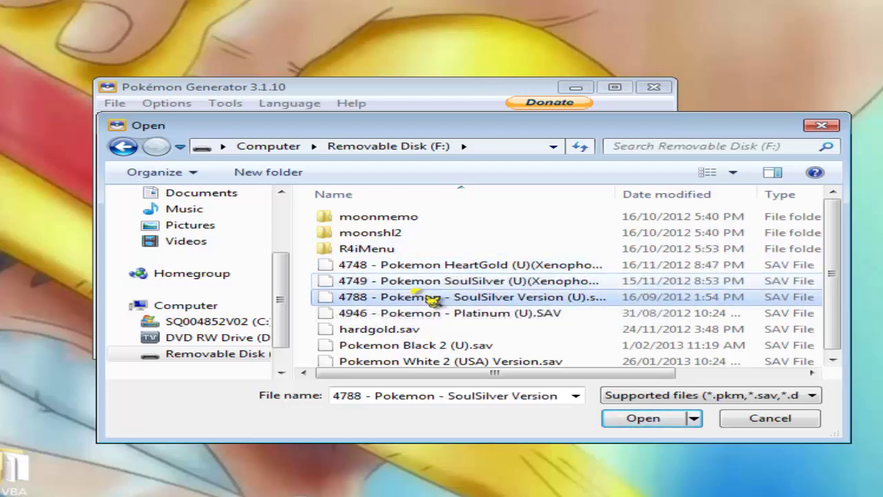
pyautogui.press('Down')
pyautogui.press('Down')
pyautogui.press('Down')
pyautogui.press('Down')
pyautogui.press('BackSpace')
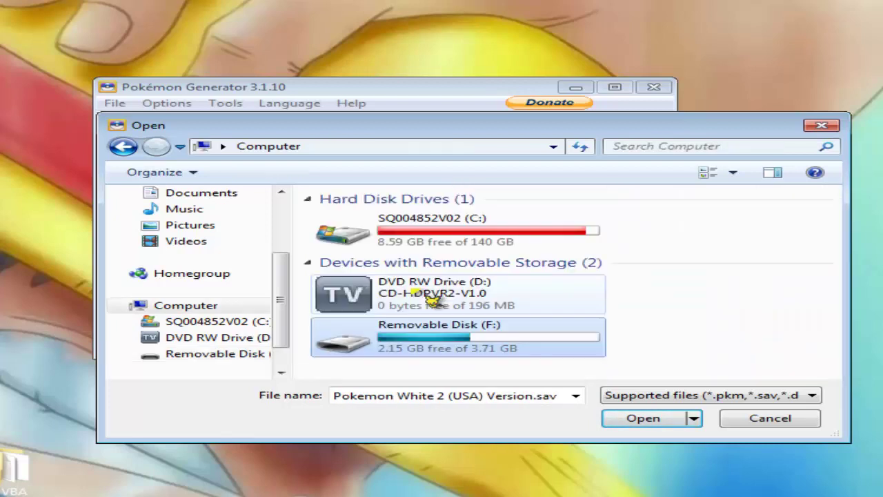
# - Open the save file "4k subs non special.sav" from the SQ004852V02 (C:) drive
pyautogui.press('Up')
pyautogui.press('Up')
pyautogui.press('Up')
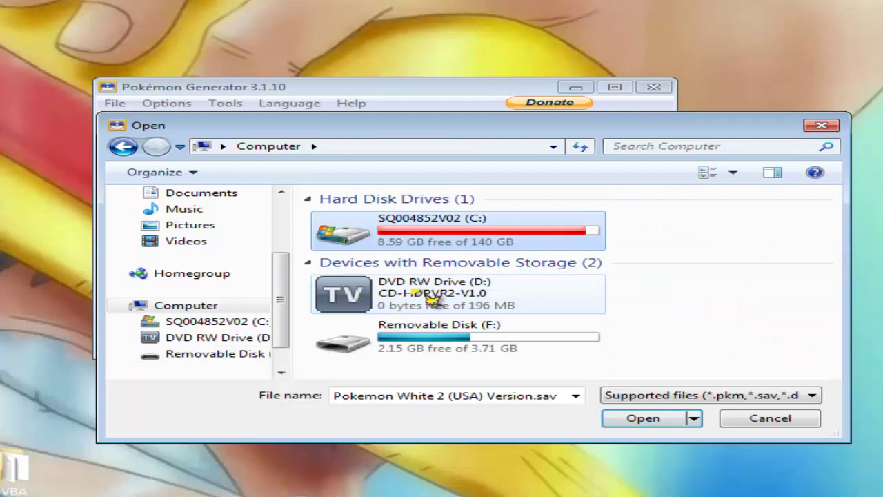
pyautogui.press('Return')
pyautogui.press('d')
pyautogui.press('p')
pyautogui.press('End')
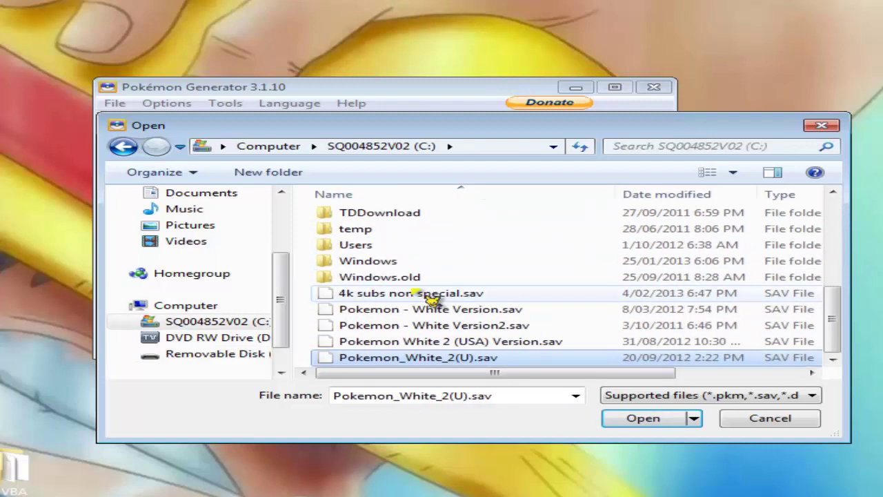
pyautogui.press('Up')
pyautogui.press('Down')
pyautogui.press('Up')
pyautogui.press('Up')
pyautogui.press('Up')
pyautogui.press('Up')
pyautogui.press('Return')
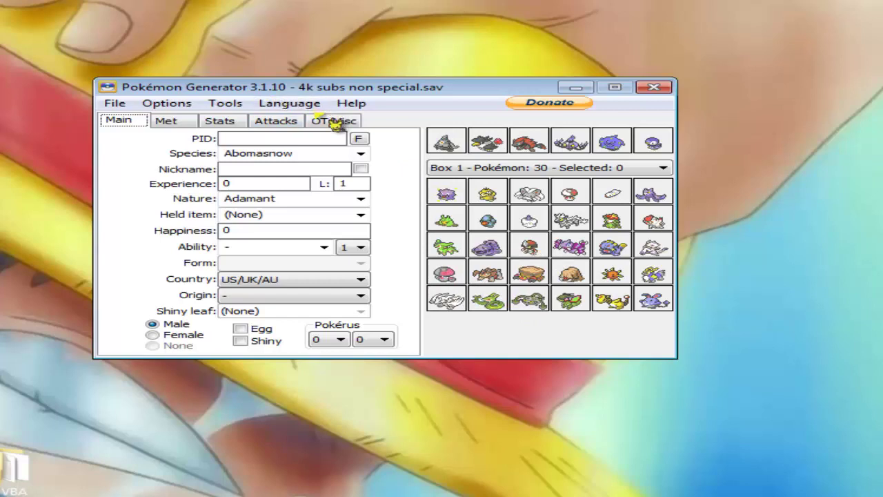
# - Load "033 Halloween 2012 [PPorg].cgb" from the Downloads folder into the C-Gear Background tool
pyautogui.click(227, 104)
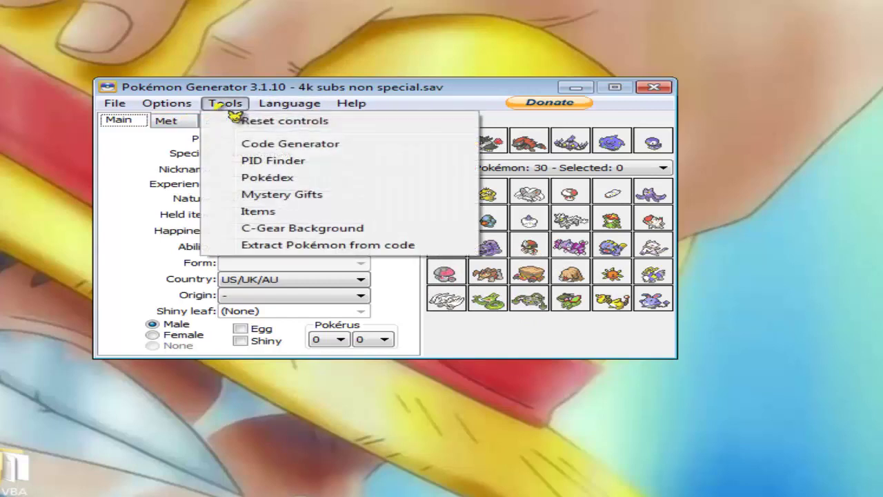
pyautogui.click(303, 229)
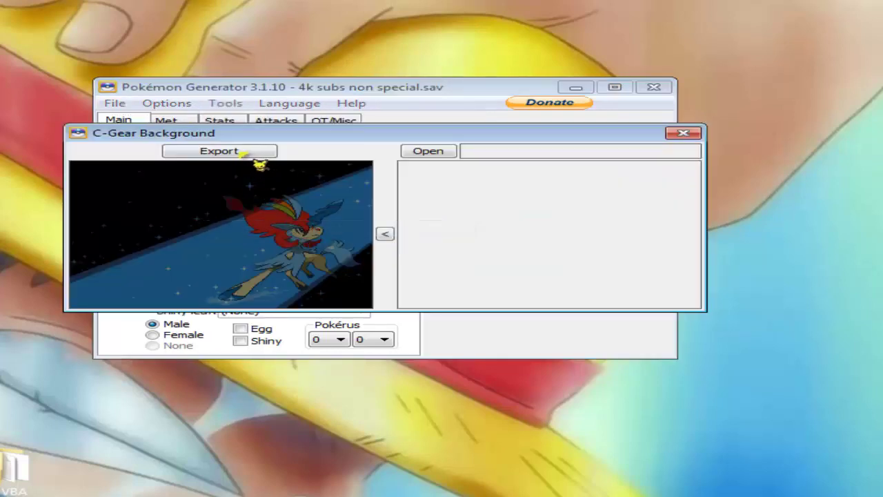
pyautogui.click(426, 149)
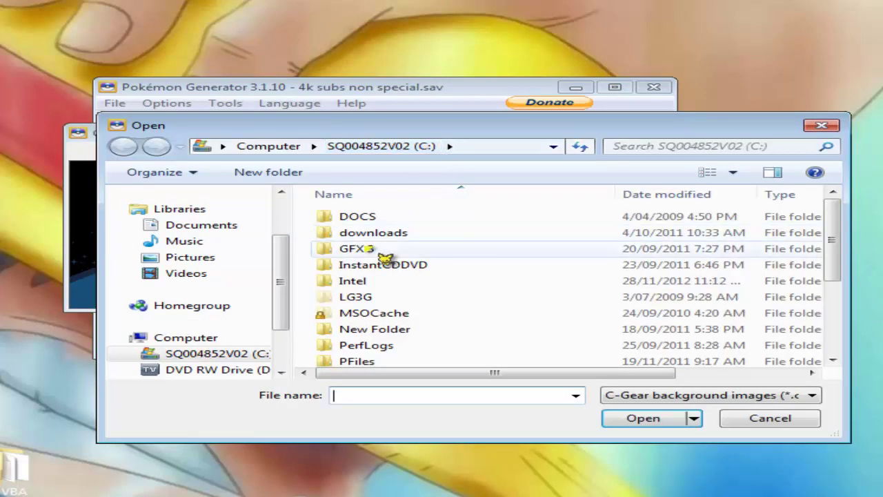
pyautogui.click(381, 251)
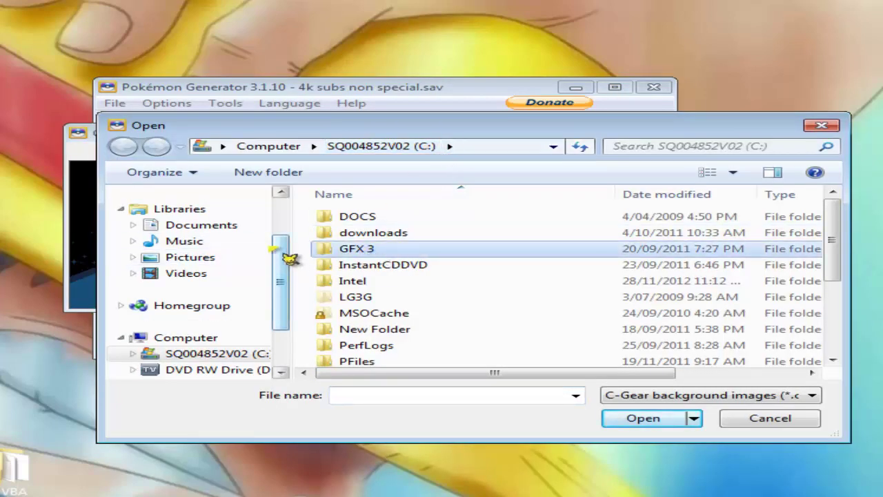
pyautogui.moveTo(284, 227); pyautogui.dragTo(290, 209)
pyautogui.click(227, 216)
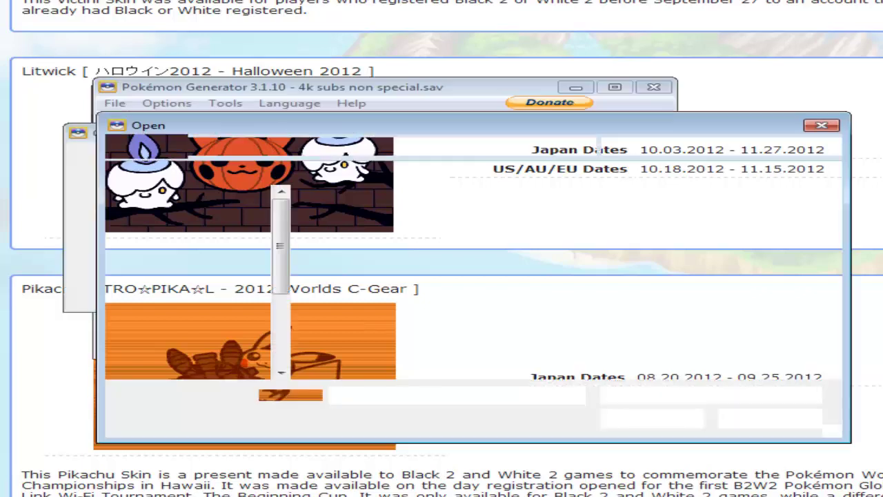
pyautogui.scroll(-1, 519, 356)
pyautogui.scroll(-1, 519, 357)
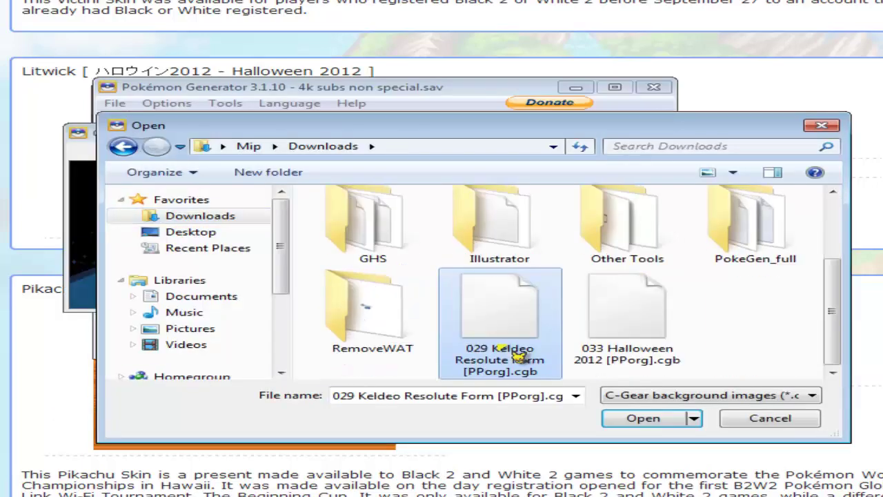
pyautogui.click(627, 318)
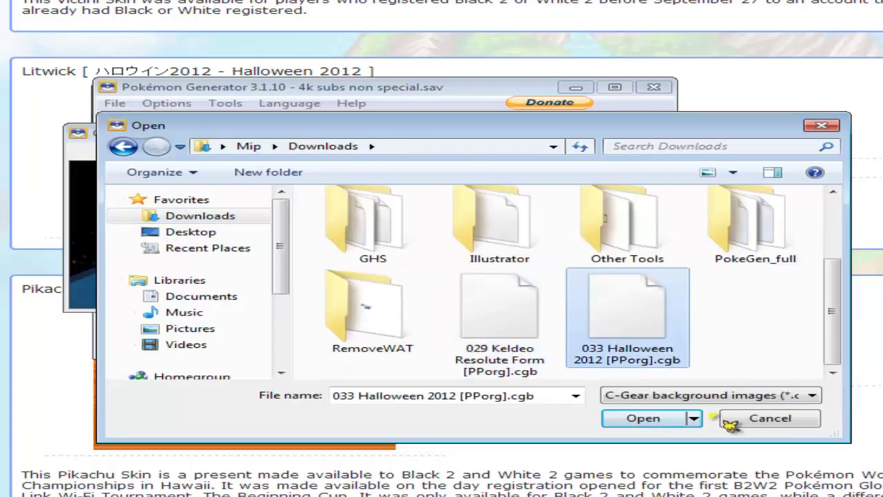
pyautogui.click(643, 422)
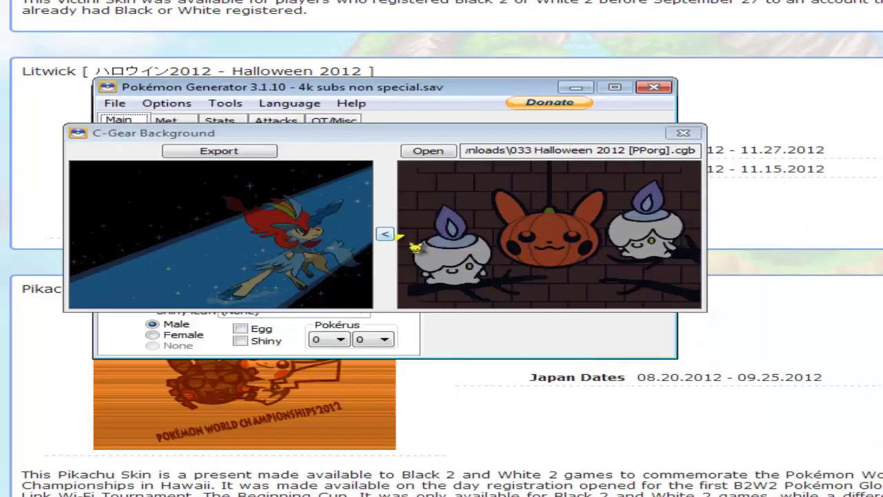
# - Replace the save's C-Gear background with the loaded Halloween image and close the C-Gear Background tool
pyautogui.click(385, 233)
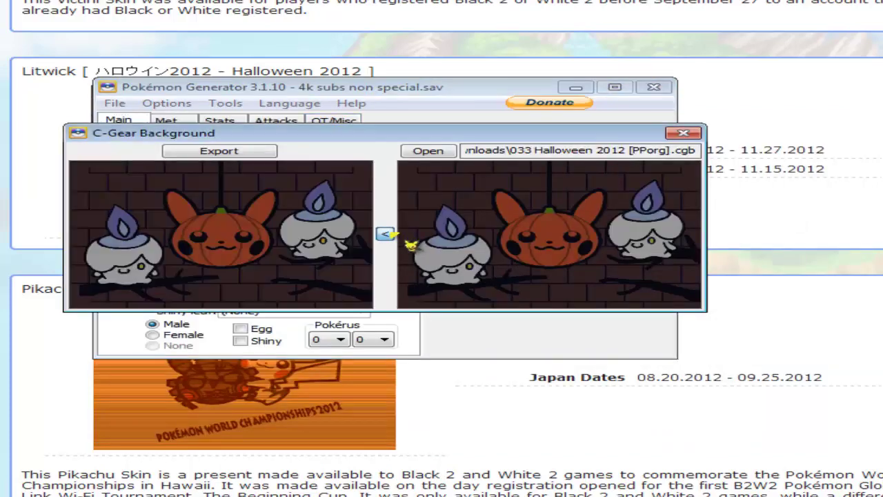
pyautogui.click(253, 153)
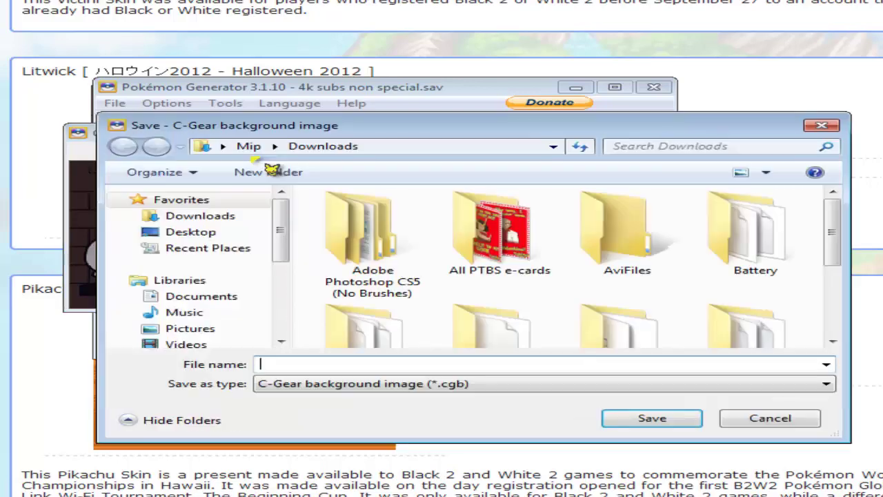
pyautogui.click(798, 419)
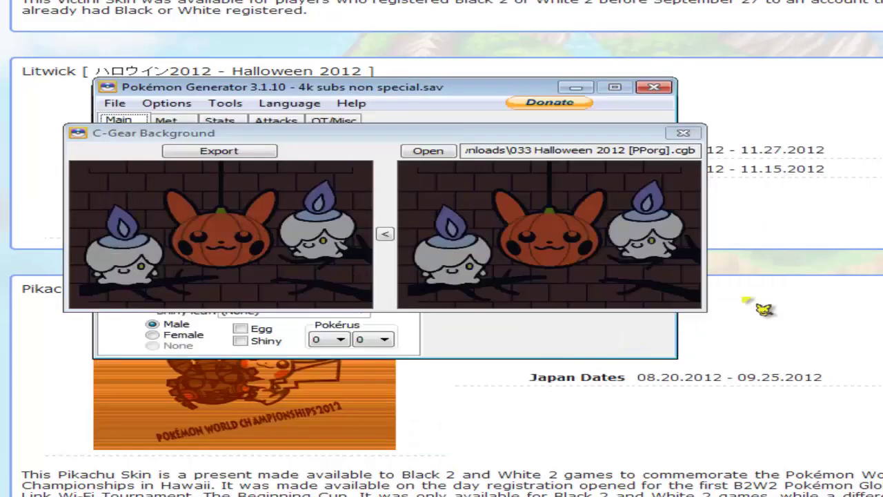
pyautogui.click(683, 132)
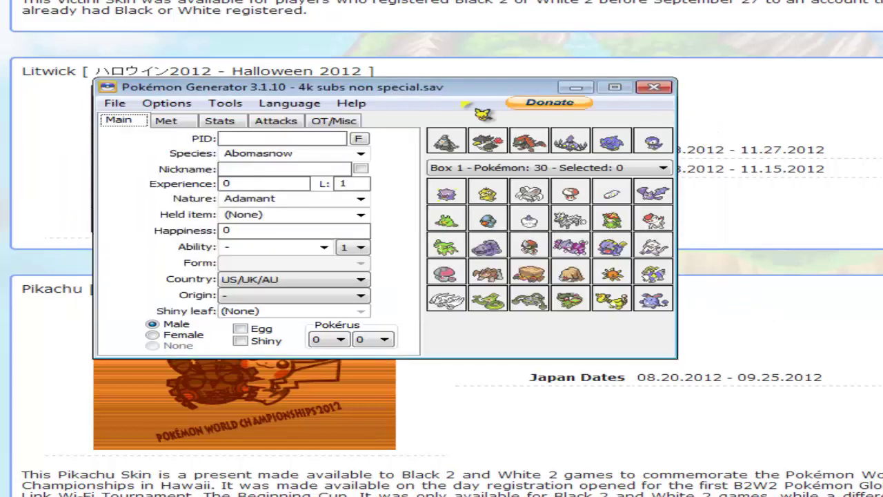
# - Save the changes to the open save file and close Pokémon Generator
pyautogui.click(114, 103)
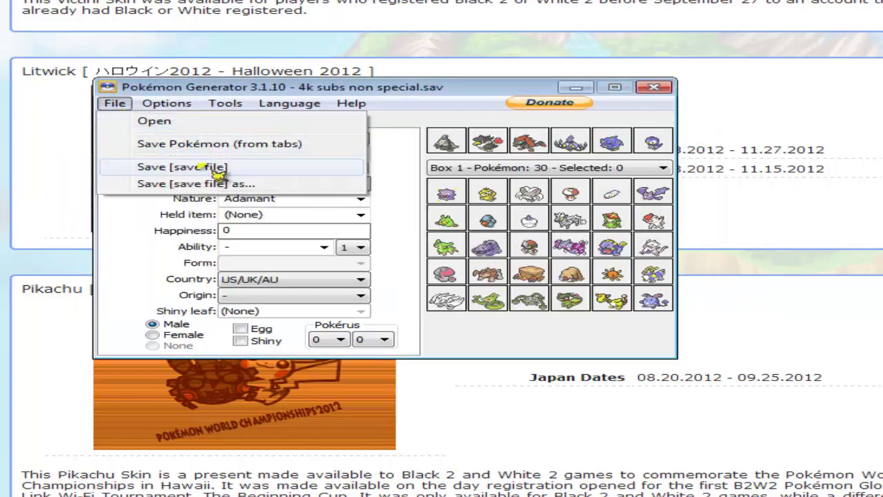
pyautogui.click(207, 169)
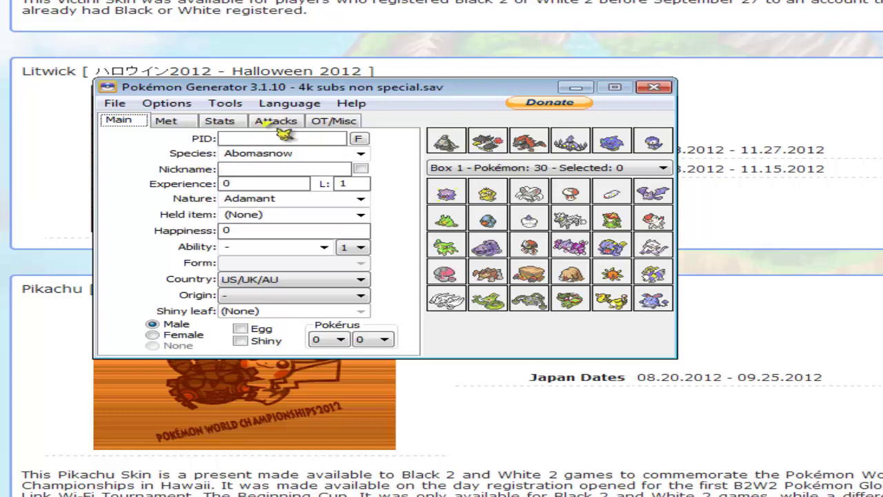
pyautogui.click(130, 107)
pyautogui.click(225, 175)
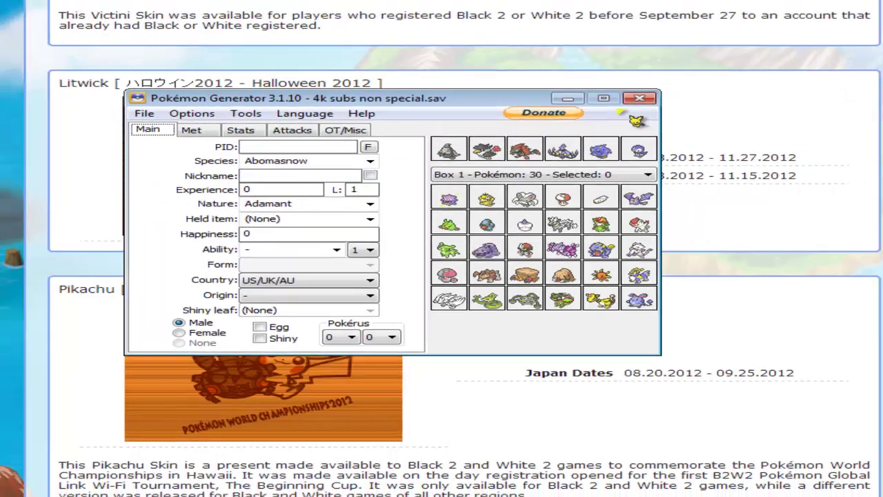
pyautogui.click(659, 90)
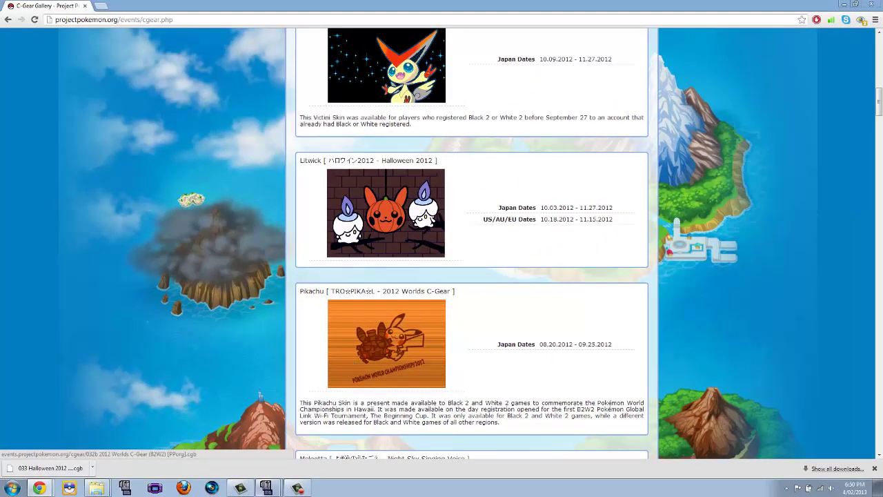
# - Switch to the DeSmuME game window and resume the running Pokémon White 2 game
pyautogui.moveTo(267, 488)
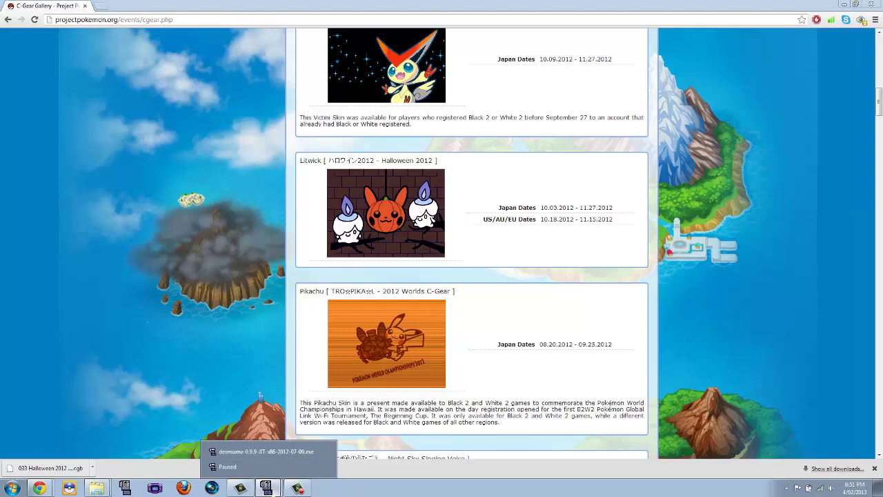
pyautogui.click(268, 458)
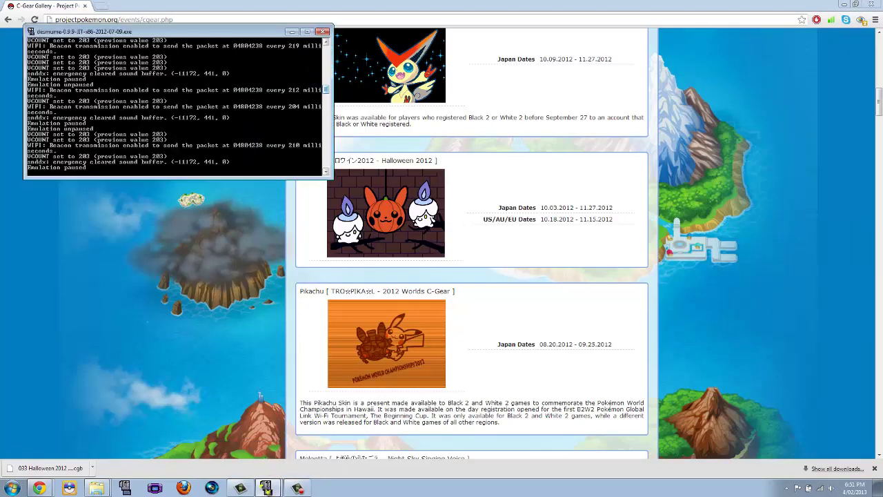
pyautogui.moveTo(267, 488)
pyautogui.click(276, 468)
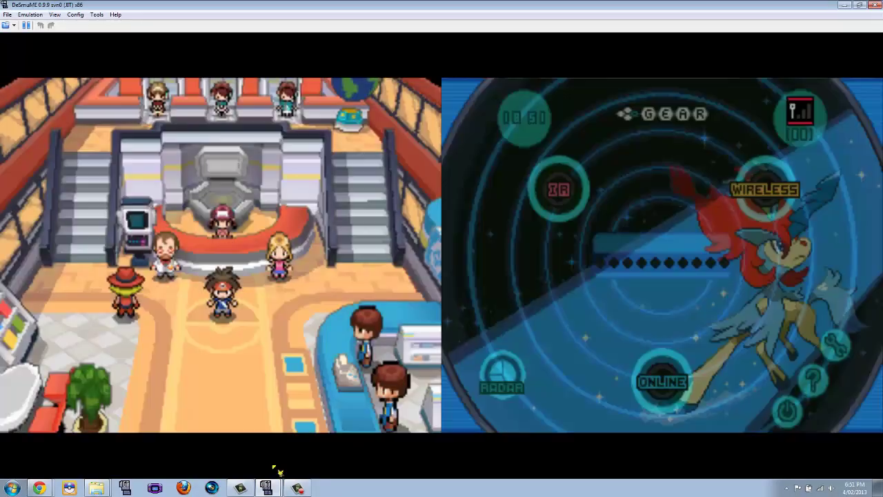
pyautogui.press('Left')
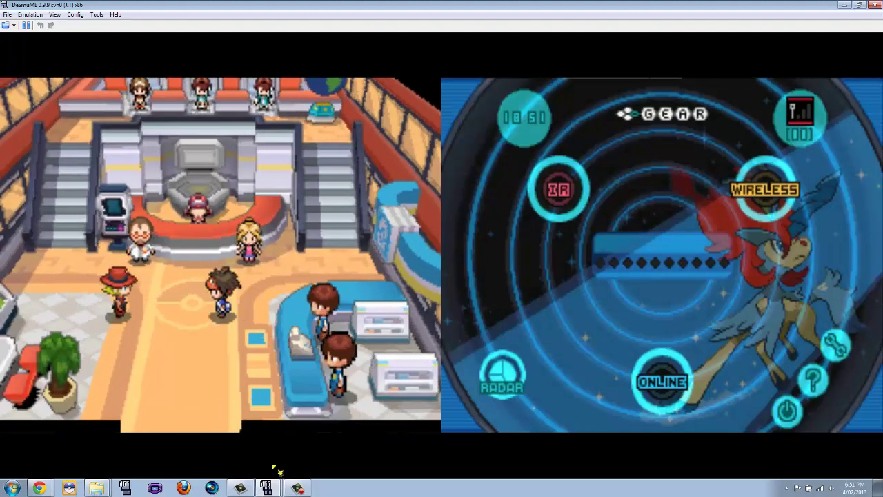
pyautogui.press('Up')
pyautogui.press('Down')
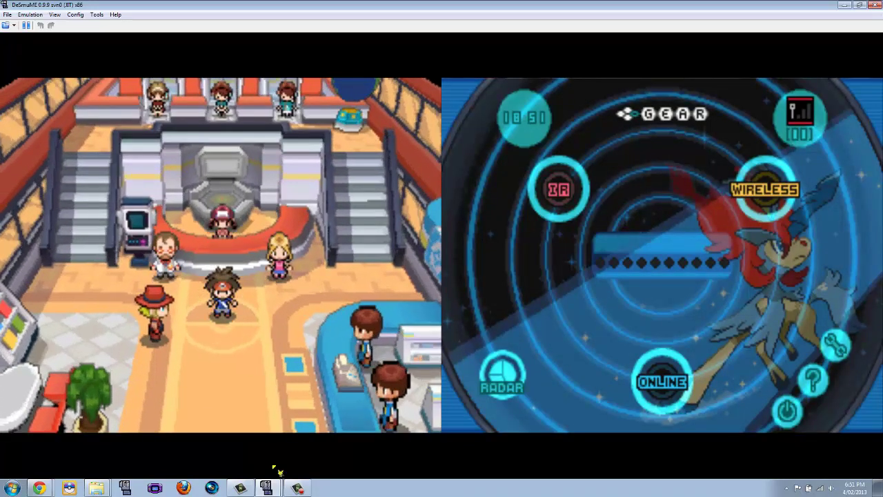
# - Import "4k subs non special.sav" from the SQ004852V02 (C:) drive as backup memory, using the save size AUTO (from imported save data size)
pyautogui.click(9, 14)
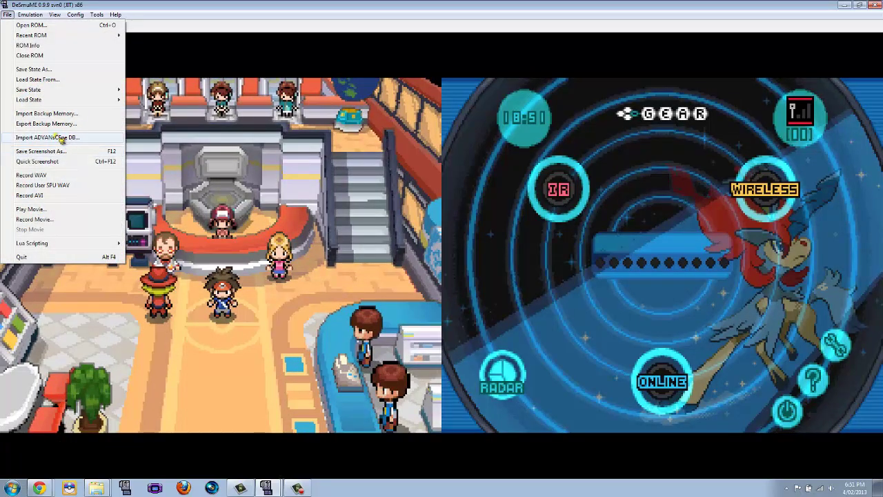
pyautogui.click(62, 115)
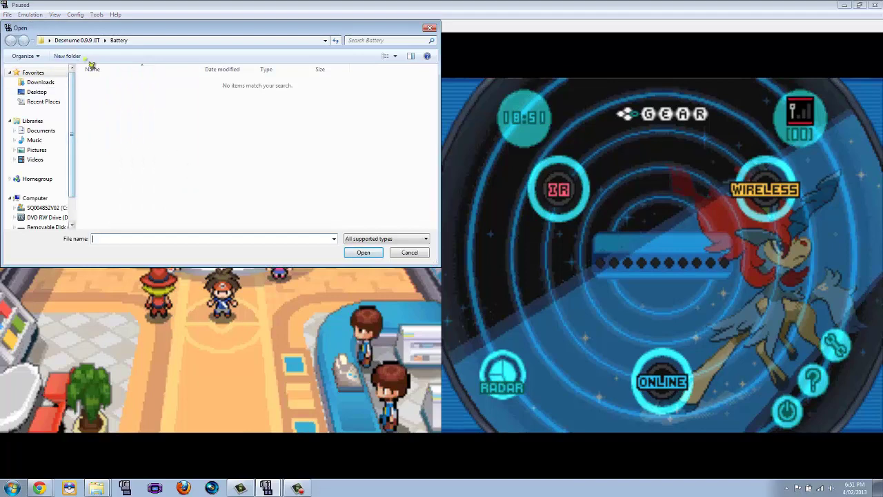
pyautogui.click(36, 208)
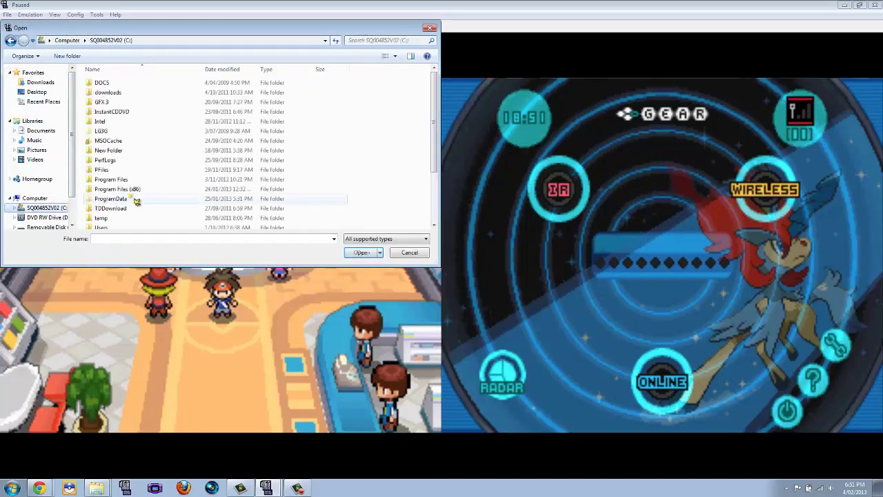
pyautogui.press('End')
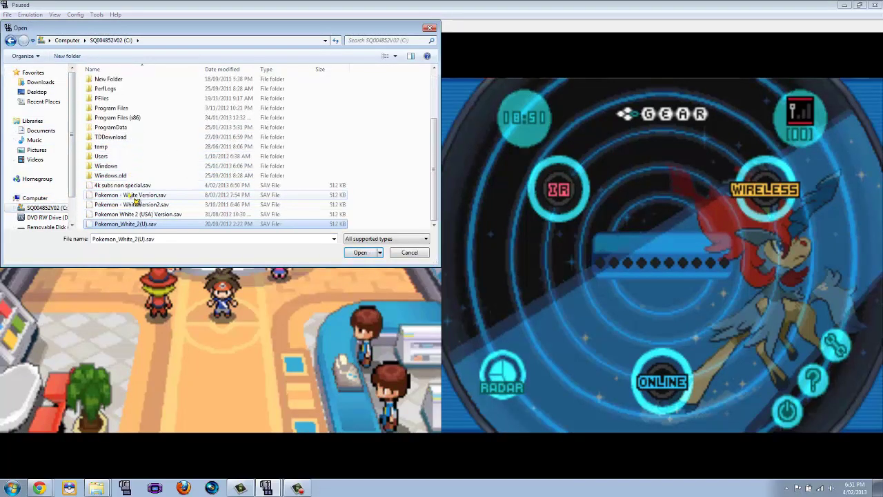
pyautogui.press('Up')
pyautogui.press('Up')
pyautogui.press('Up')
pyautogui.press('Up')
pyautogui.press('Return')
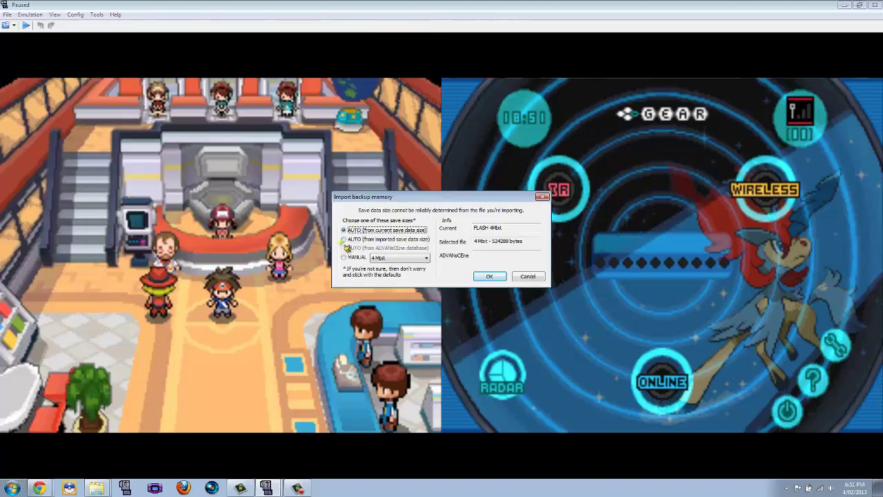
pyautogui.click(348, 240)
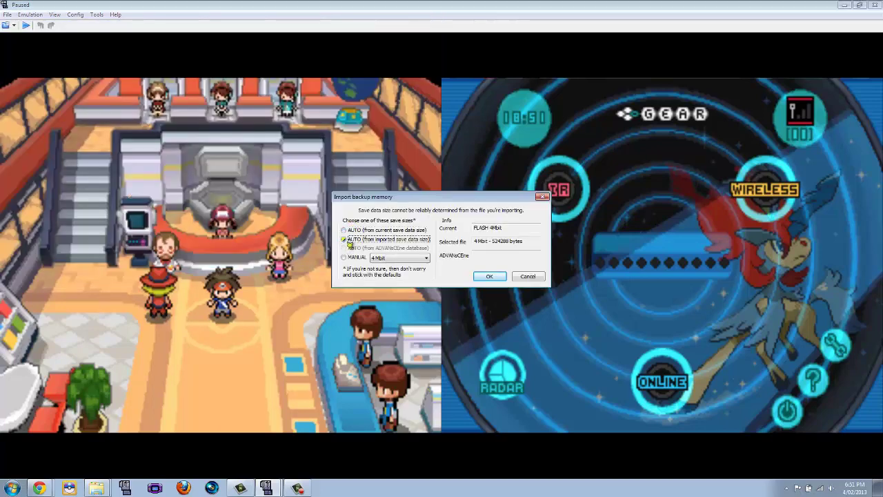
pyautogui.click(481, 278)
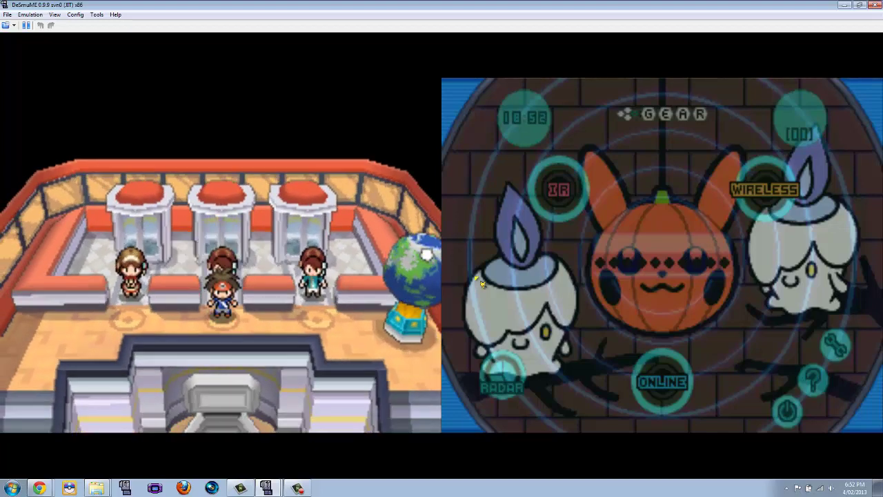
# - Walk the character along the upper floor towards the western staircase and turn off the C-Gear's communications to reveal its background
pyautogui.press('Left')
pyautogui.press('Left')
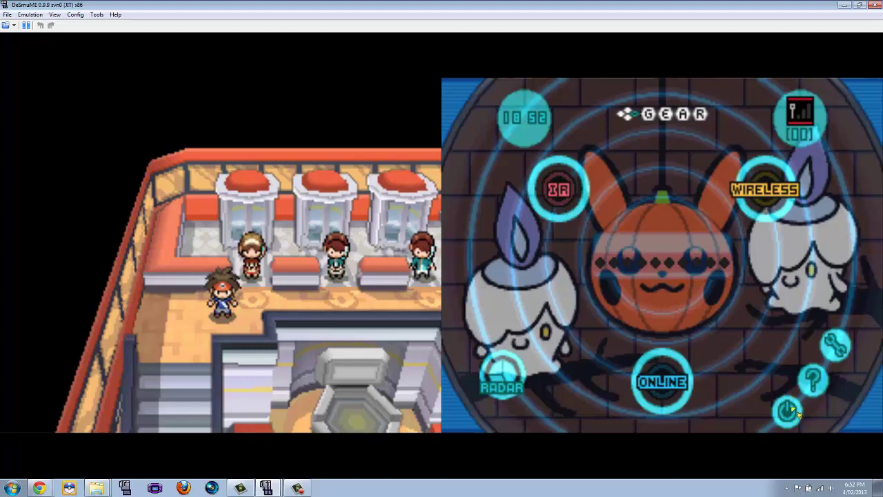
pyautogui.click(796, 410)
pyautogui.click(758, 205)
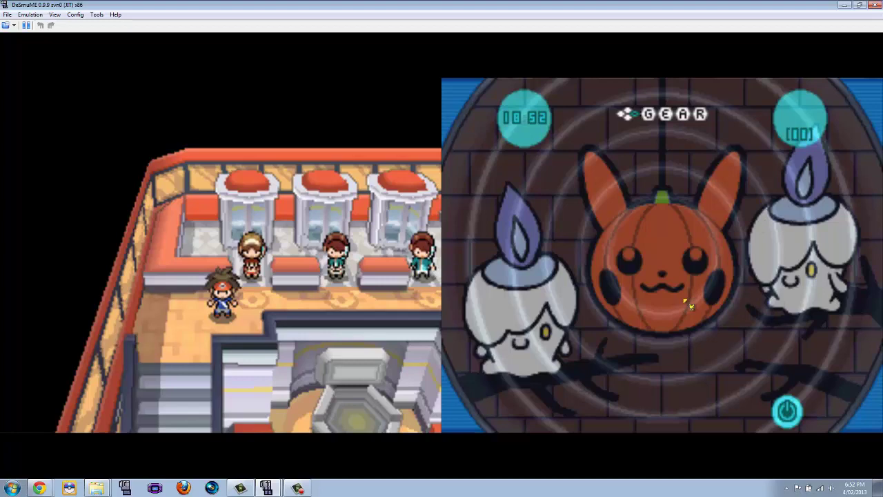
# - Walk the character down the stairs and around the ground floor of the Pokémon Center in front of the counter
pyautogui.press('Down')
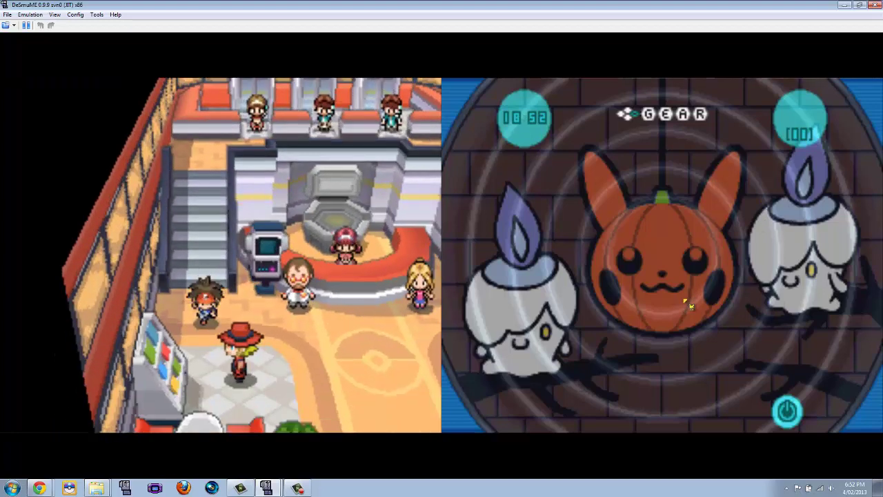
pyautogui.press('Left')
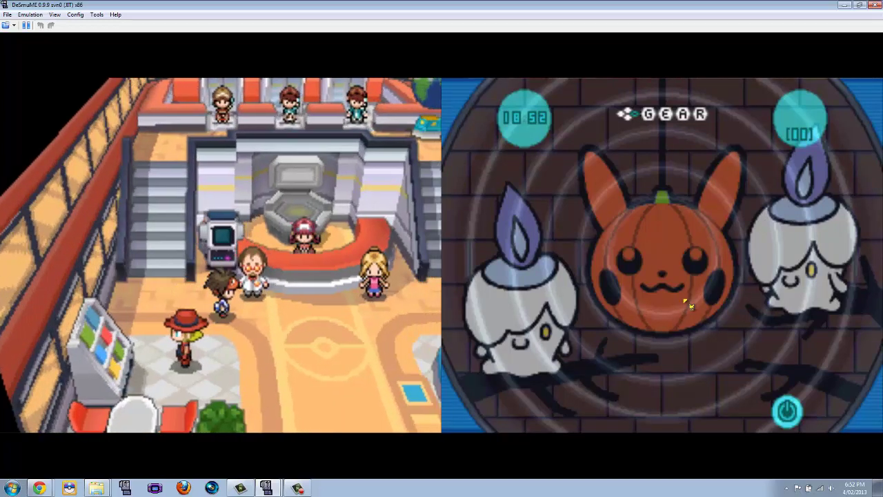
pyautogui.press('Up')
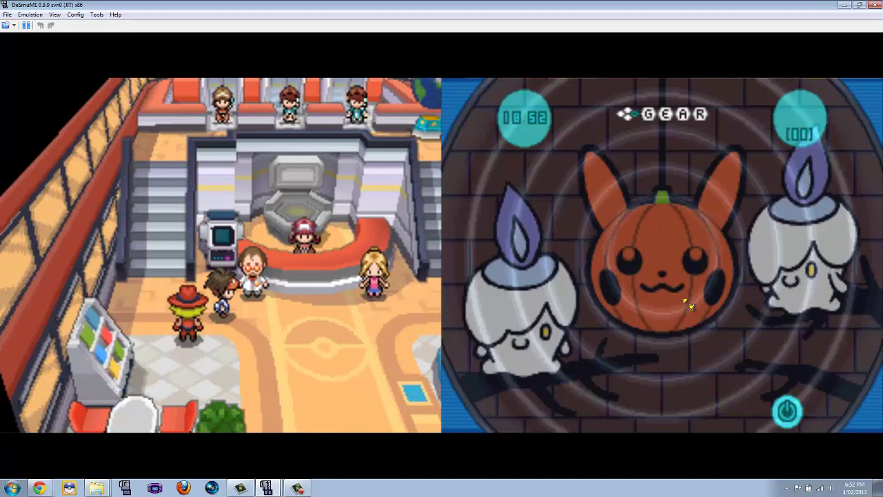
pyautogui.press('Down')
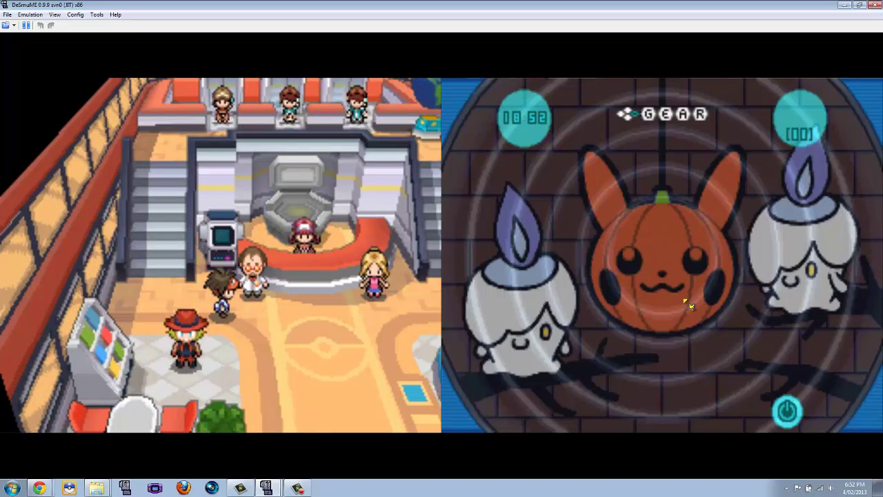
pyautogui.press('Down')
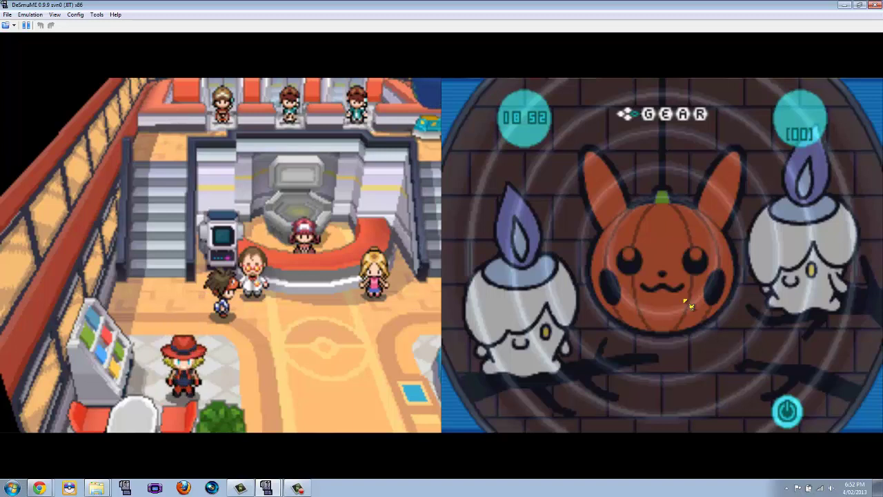
pyautogui.press('Up')
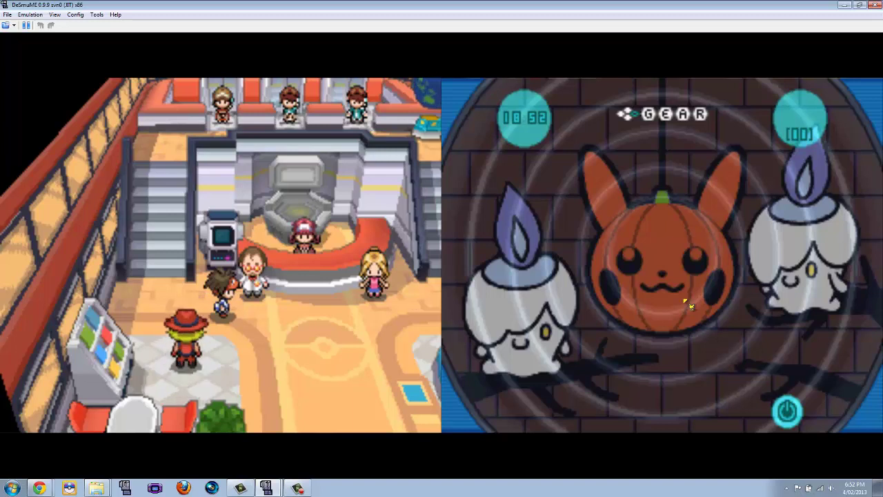
pyautogui.press('Down')
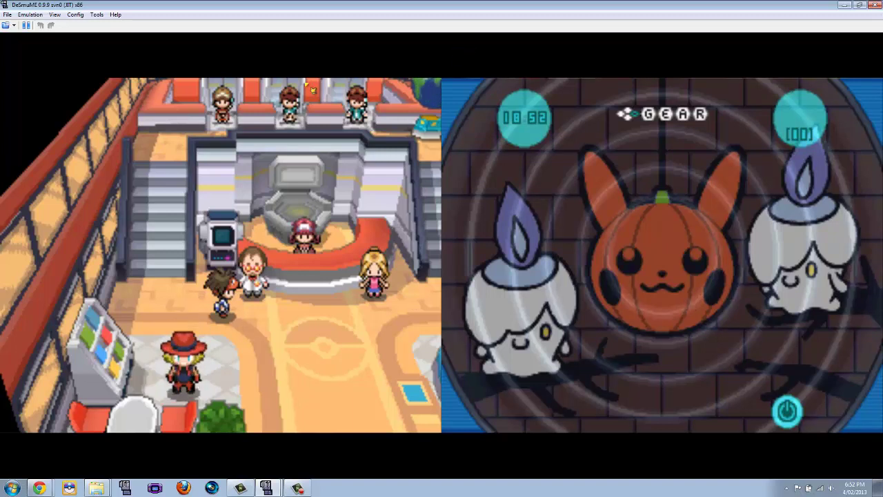
pyautogui.press('Right')
pyautogui.press('Up')
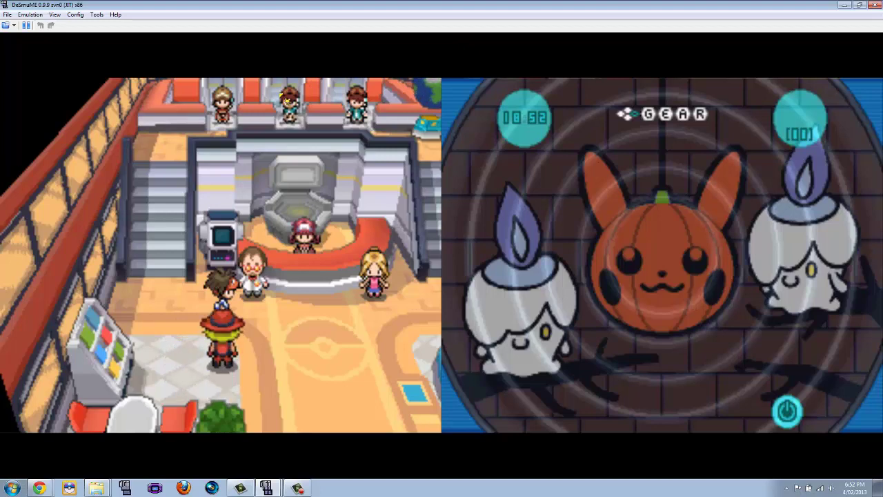
pyautogui.press('Down')
pyautogui.press('Right')
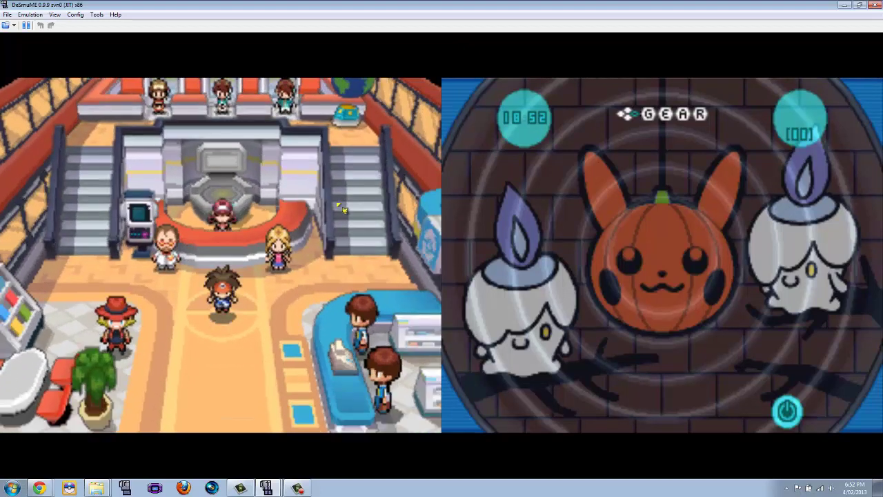
pyautogui.press('Left')
pyautogui.press('Up')
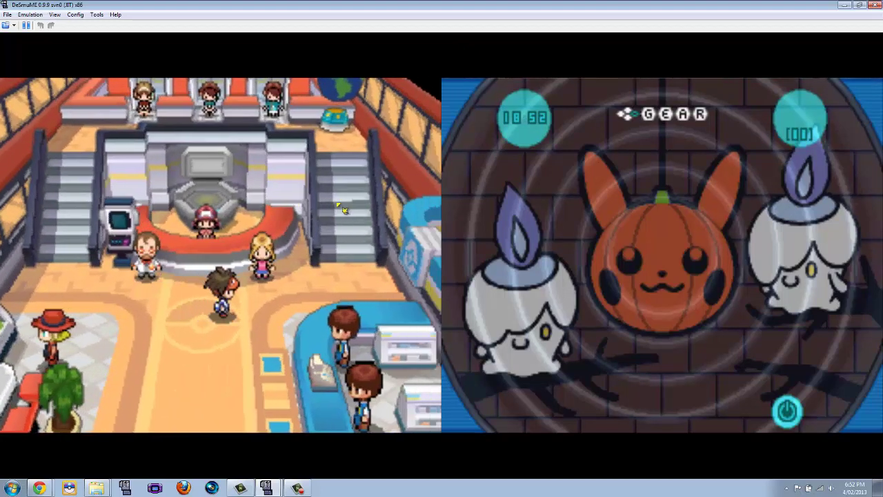
pyautogui.press('Right')
pyautogui.press('Down')
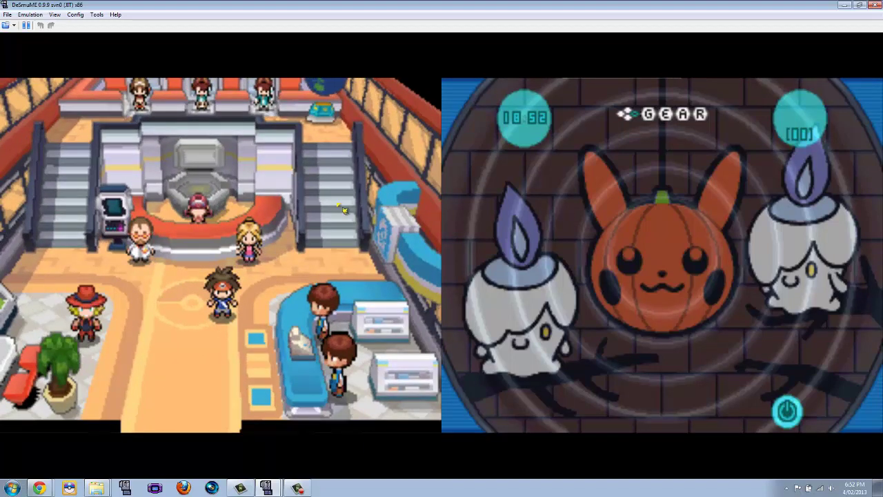
pyautogui.press('Left')
pyautogui.press('Down')
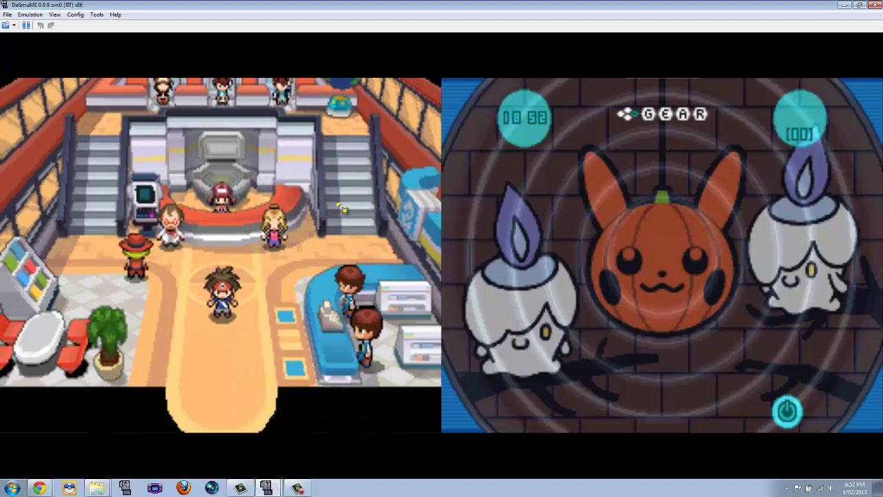